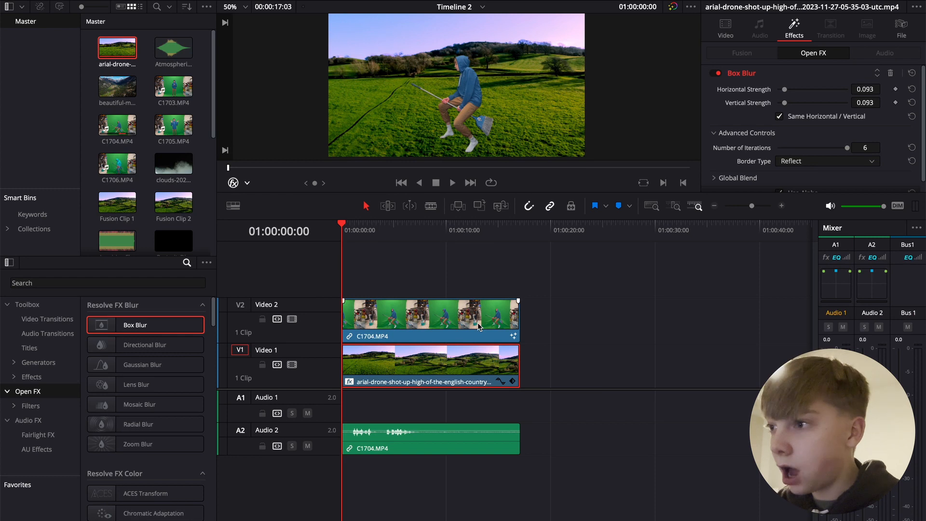
Step: Grade the C1704.MP4 clip on Video 2 with the primary color wheels, lowering its Lift to -0.02
left_click(460, 332)
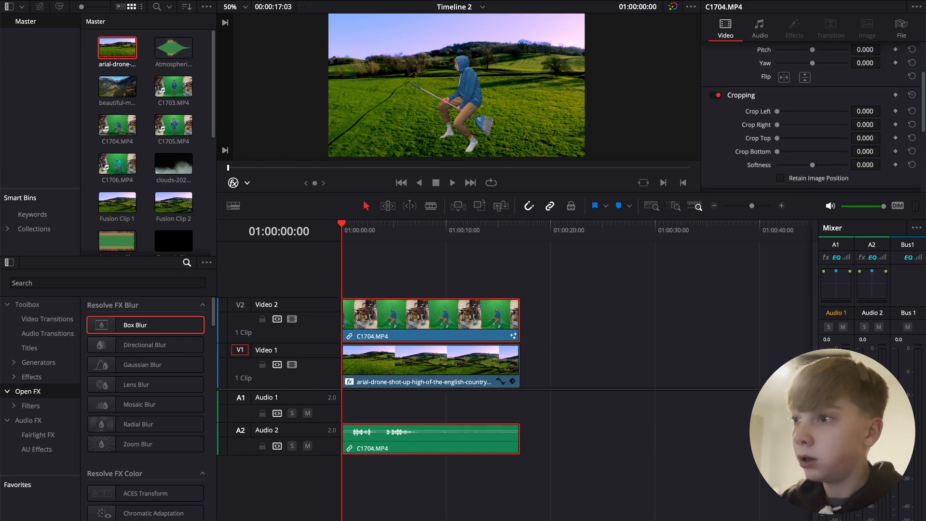
key("shift+6")
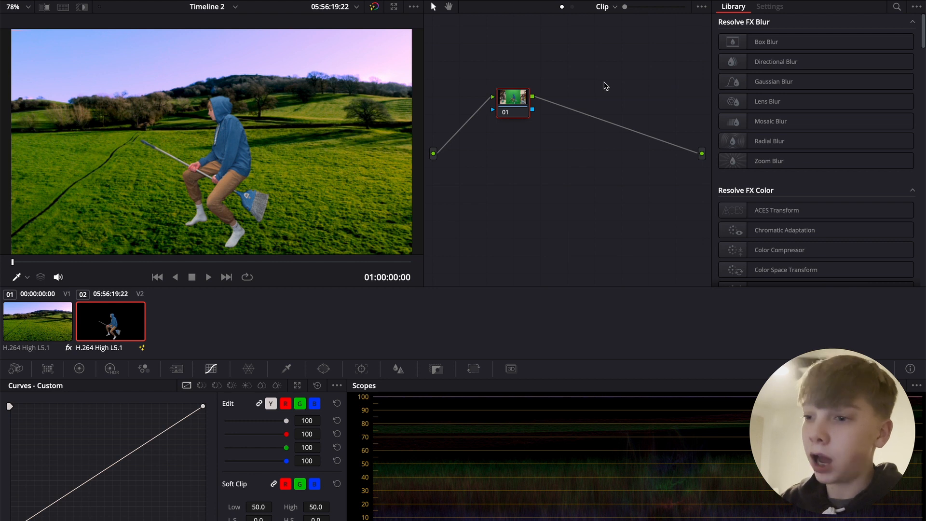
left_click(79, 369)
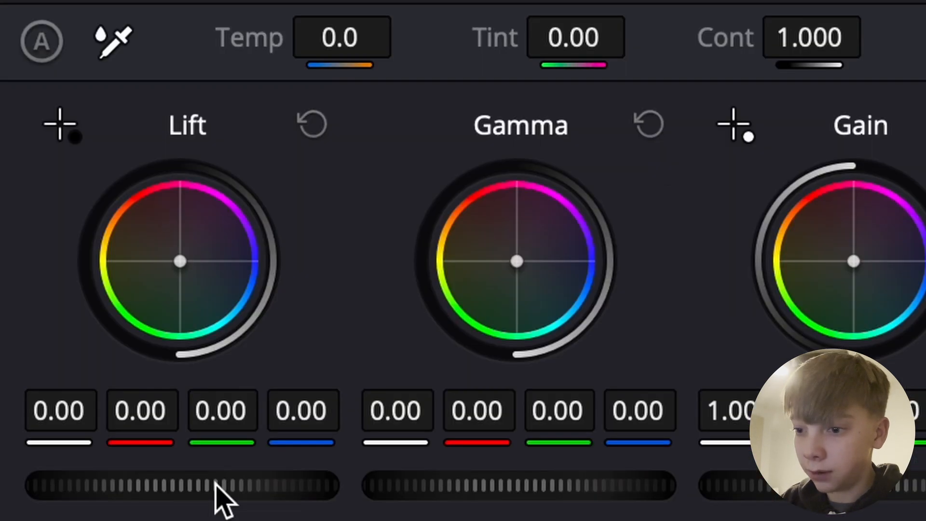
left_click_drag(55, 515, 47, 515)
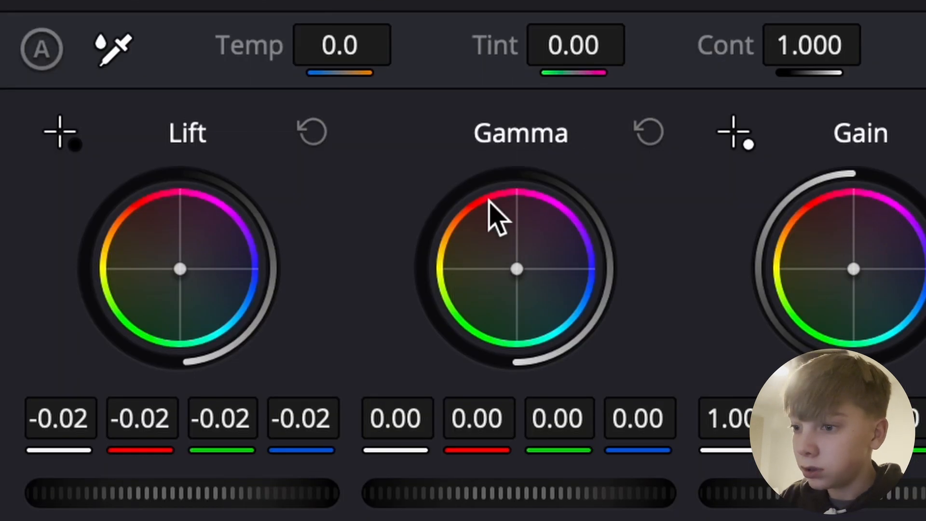
left_click_drag(145, 399, 161, 399)
left_click_drag(639, 44, 574, 29)
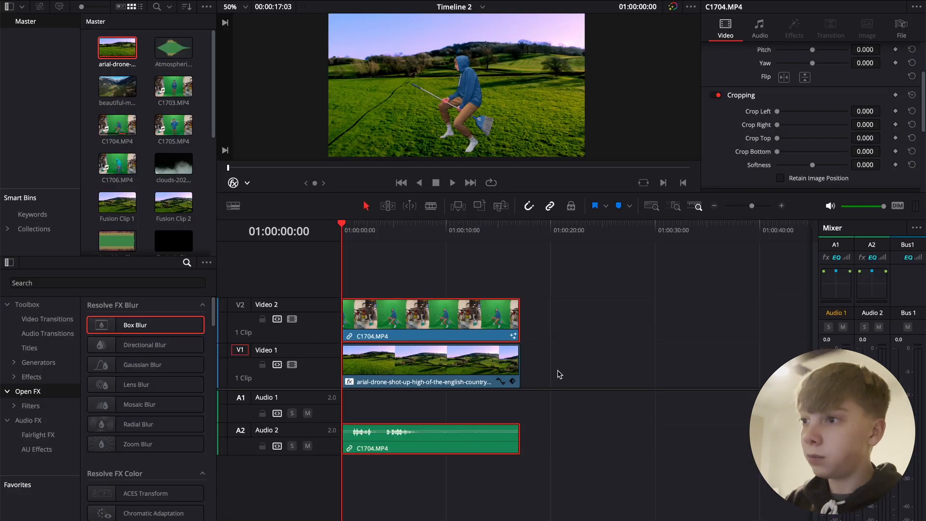
Step: Move the C1704.MP4 audio up to the Audio 1 track, locking Video 2 only during the move
left_click_drag(560, 374, 457, 320)
left_click(457, 320)
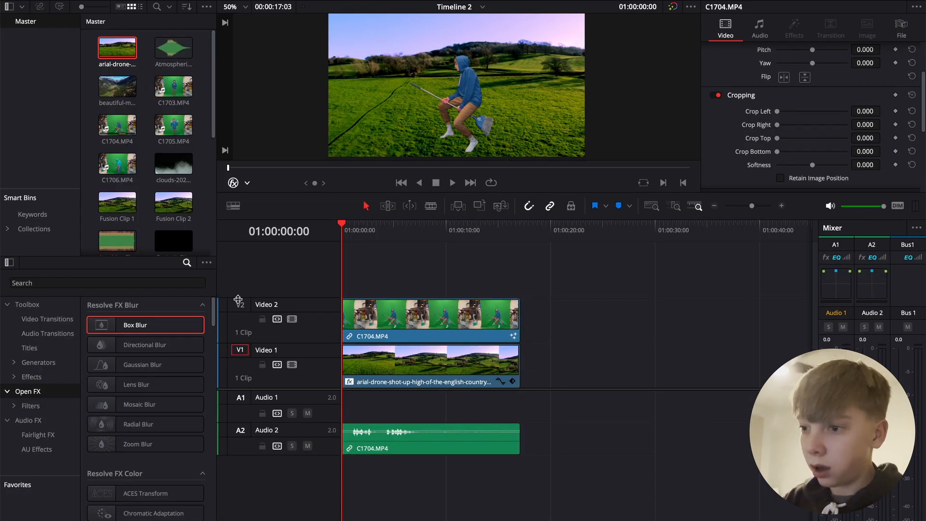
left_click(262, 319)
left_click_drag(430, 446, 430, 413)
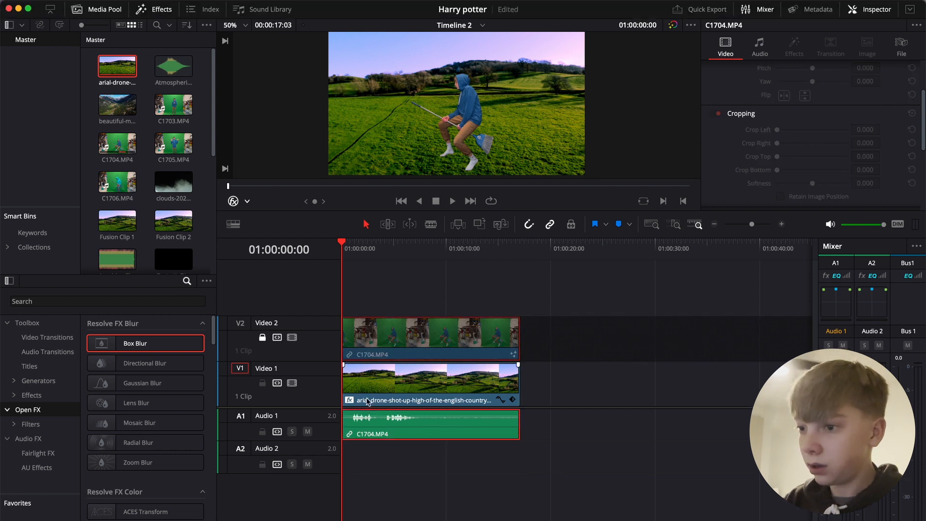
left_click(262, 319)
Step: Combine the C1704.MP4 clip and the drone footage clip beneath it into a new Fusion clip
left_click(562, 375)
left_click_drag(562, 394, 450, 340)
right_click(451, 341)
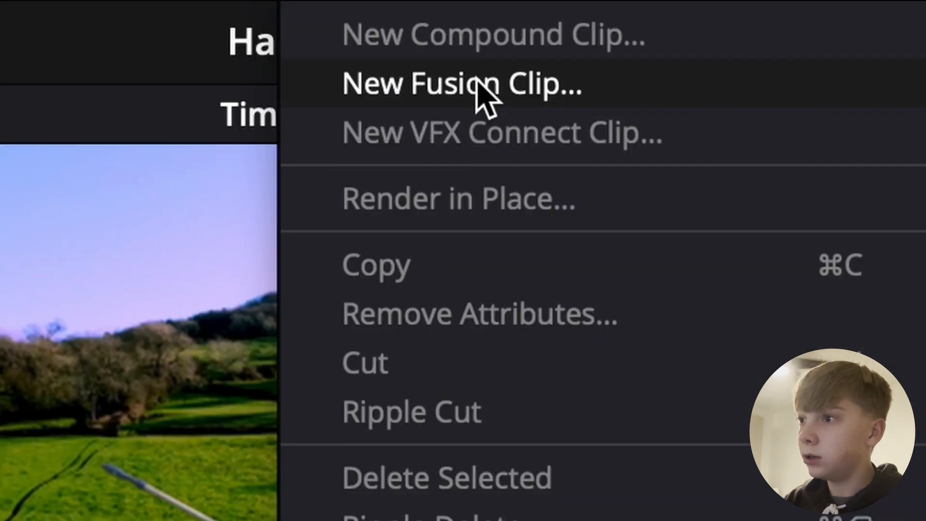
left_click(477, 82)
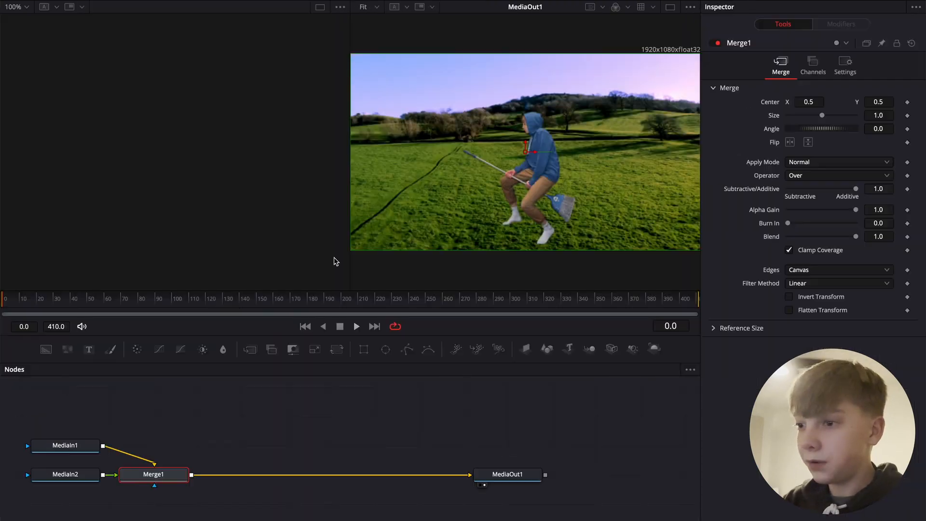
Step: Move the MediaIn1 node above Merge1 and delete the Merge1 node from the Fusion node graph
left_click_drag(73, 446, 159, 420)
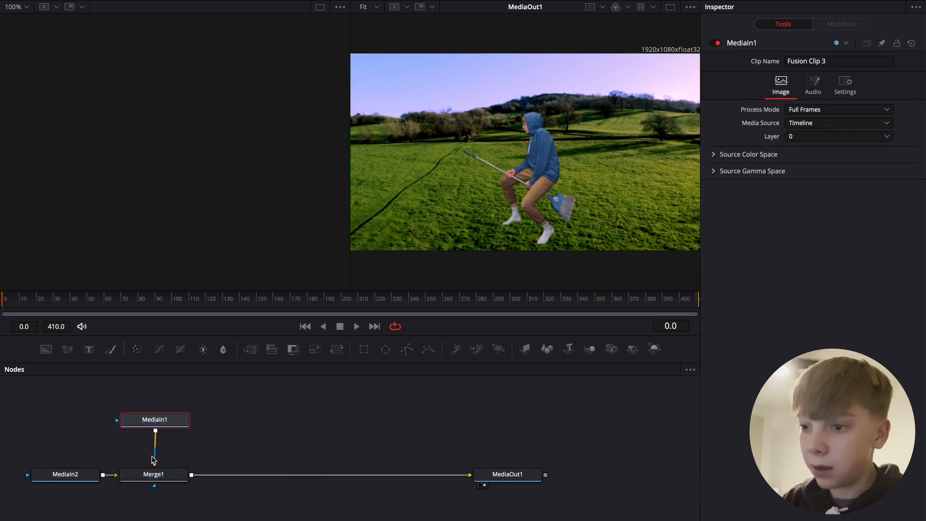
left_click_drag(153, 461, 155, 458)
left_click(155, 470)
key("Delete")
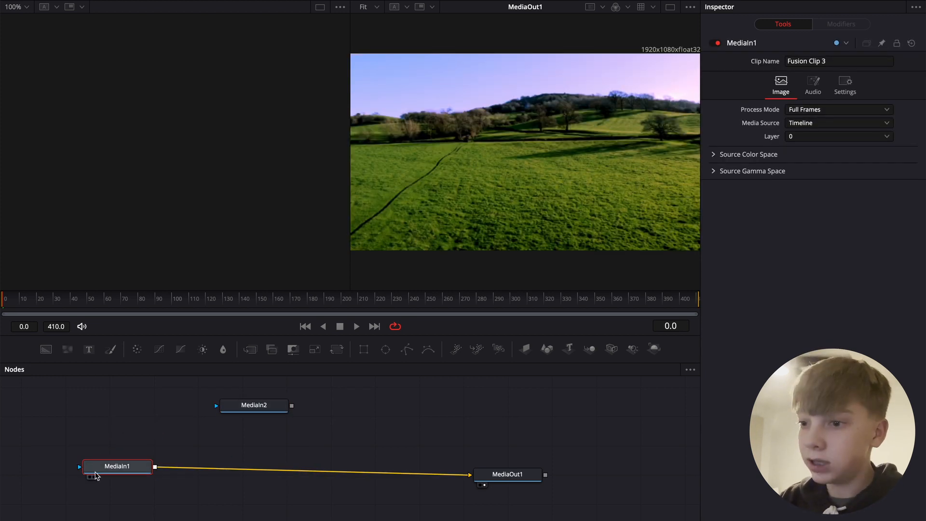
Step: Rename the MediaIn1 node as Backround
right_click(95, 477)
left_click(159, 449)
type("Backround")
key("Return")
Step: Rename the MediaIn2 node as ME and merge it over the Backround node
left_click(258, 410)
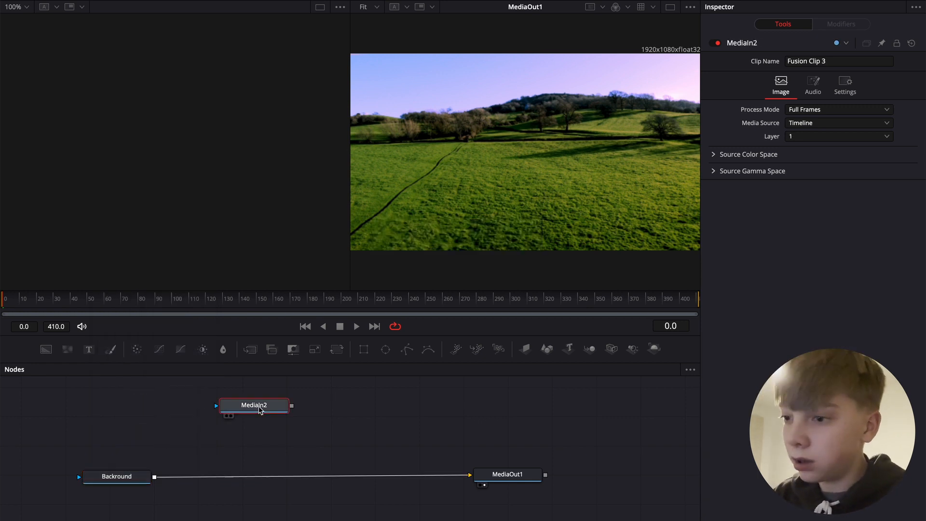
right_click(258, 409)
left_click(321, 279)
type("For")
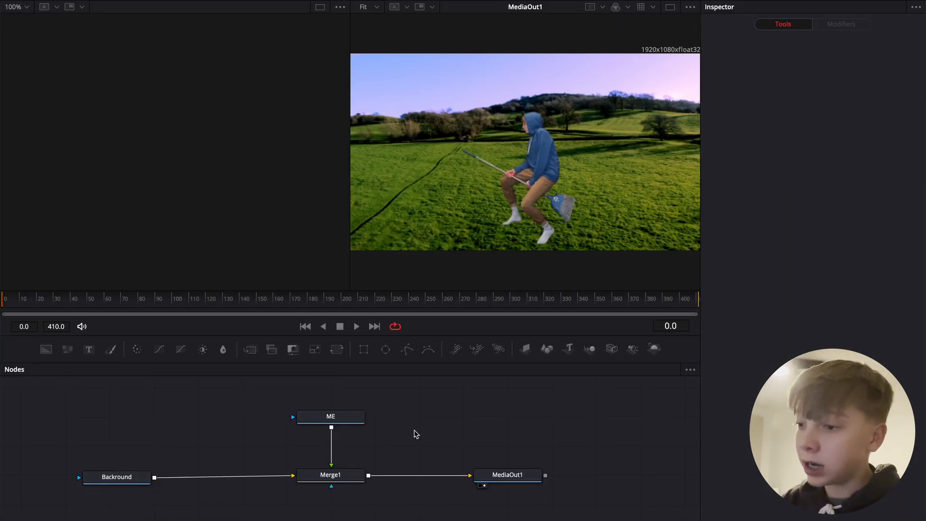
Step: Set an Arrange Tools option for the node graph and check the placement of the Merge1 and ME nodes
right_click(416, 433)
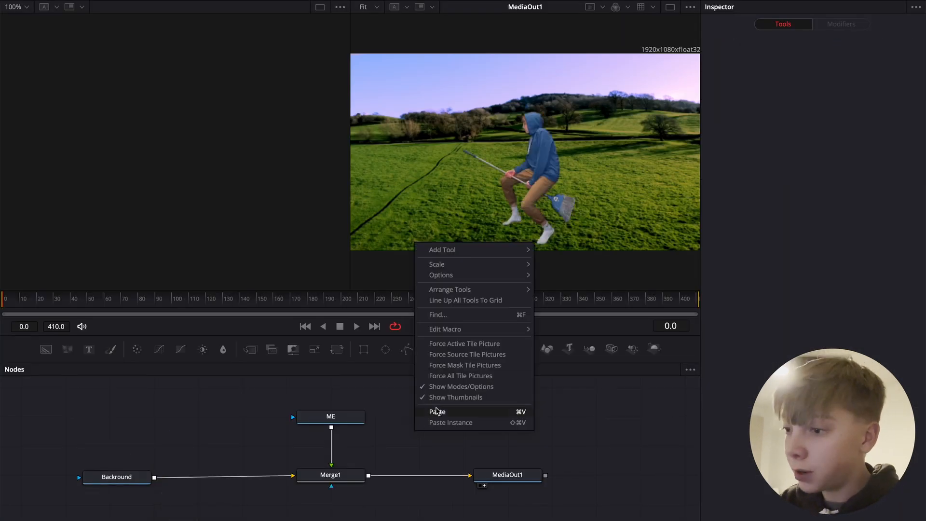
mouse_move(456, 295)
left_click(555, 289)
left_click(356, 473)
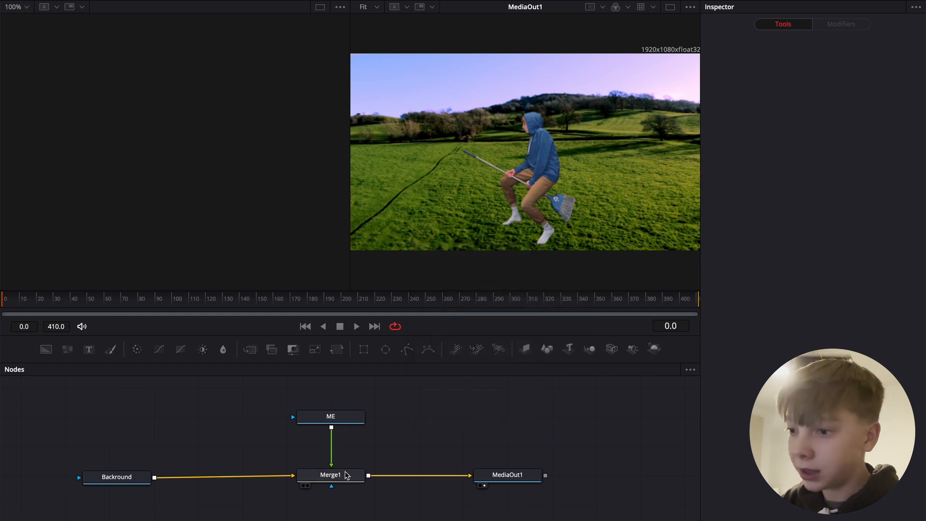
mouse_move(343, 481)
left_mouse_down()
mouse_move(338, 499)
mouse_move(338, 470)
left_mouse_up()
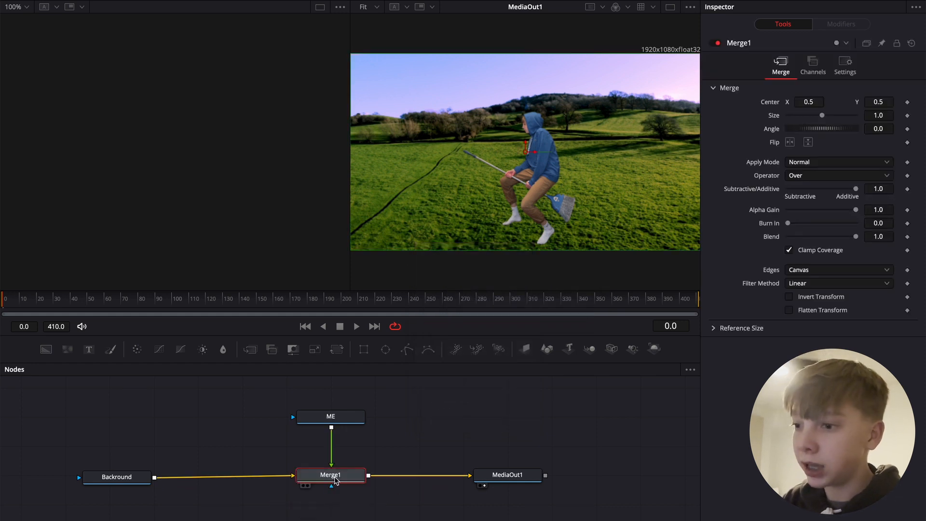
left_click(340, 413)
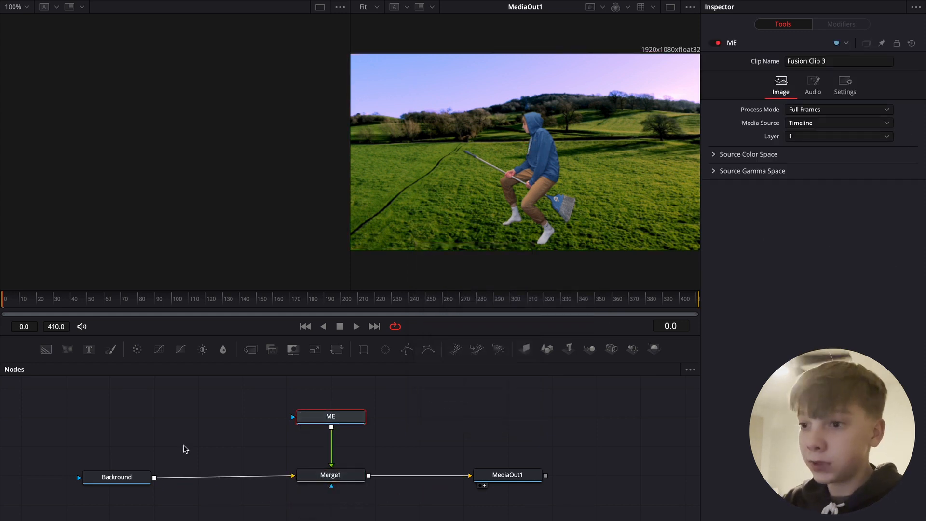
Step: Add a Background node masked by an Ellipse node and merge it over the Backround node
left_click_drag(44, 351, 118, 419)
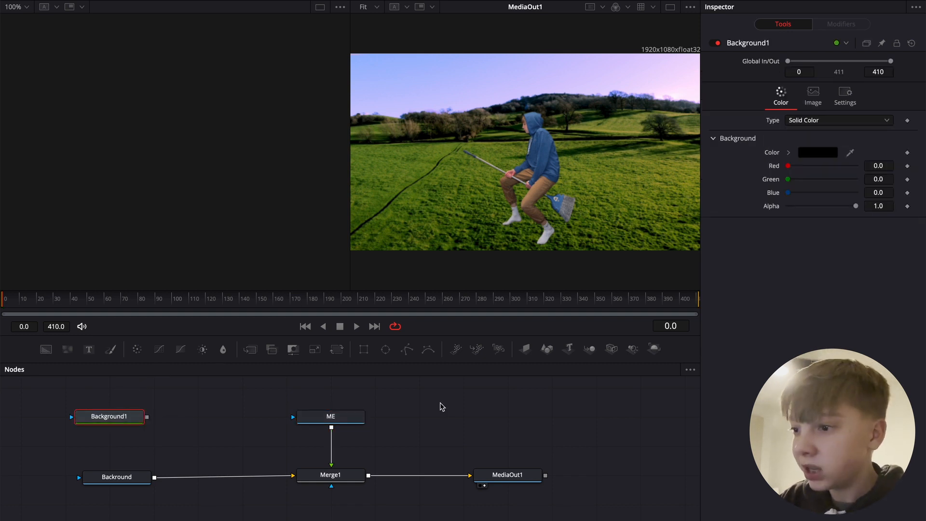
left_click_drag(385, 356, 197, 415)
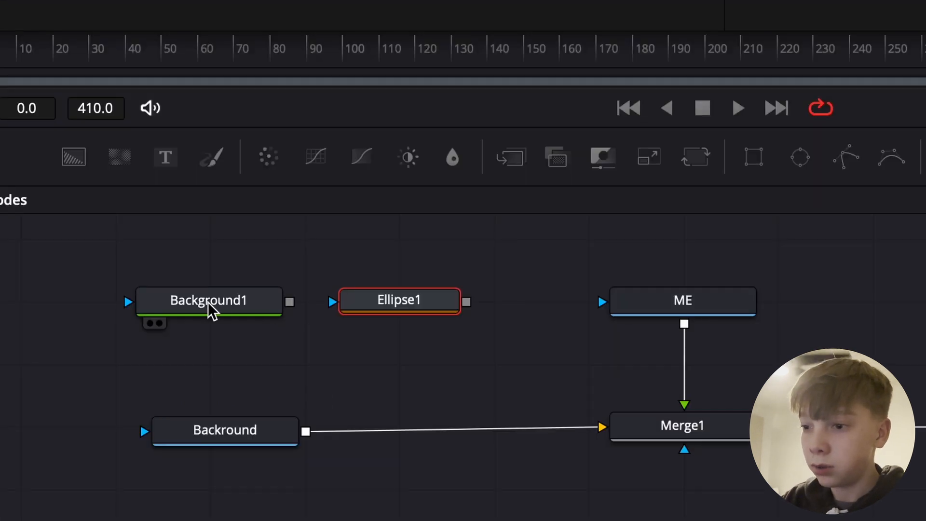
left_click_drag(209, 308, 430, 357)
left_click_drag(398, 307, 208, 308)
left_click_drag(400, 371, 408, 309)
left_click_drag(276, 301, 322, 311)
left_click_drag(480, 302, 306, 434)
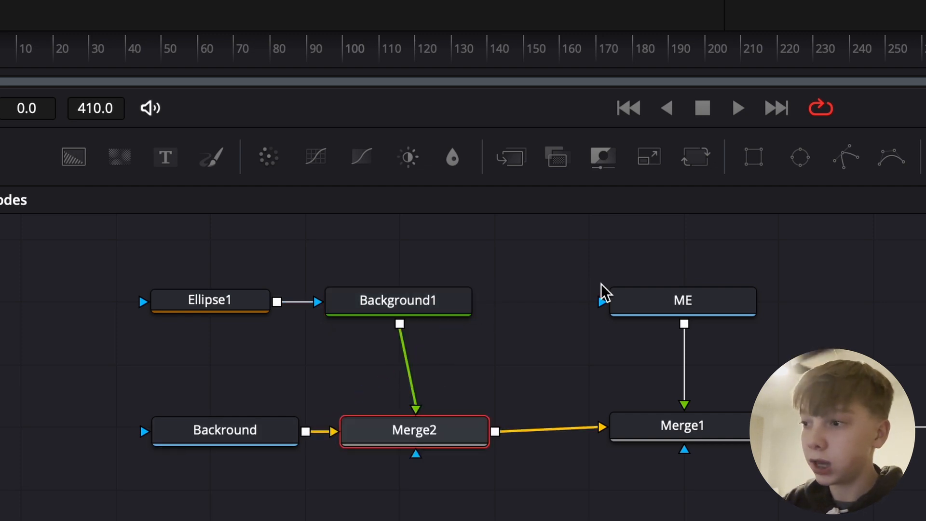
Step: Set the Background1 color to a dark green sampled from the grass in the viewer
left_click(451, 290)
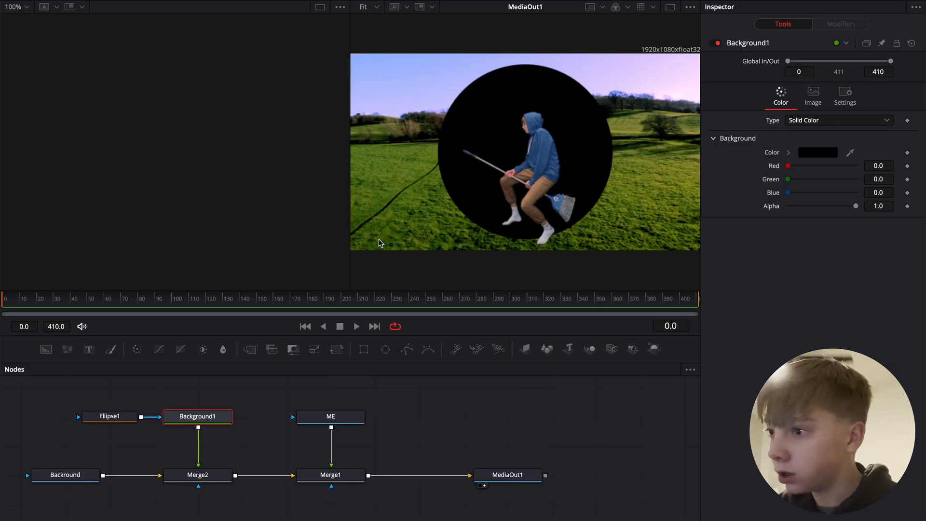
left_click(808, 149)
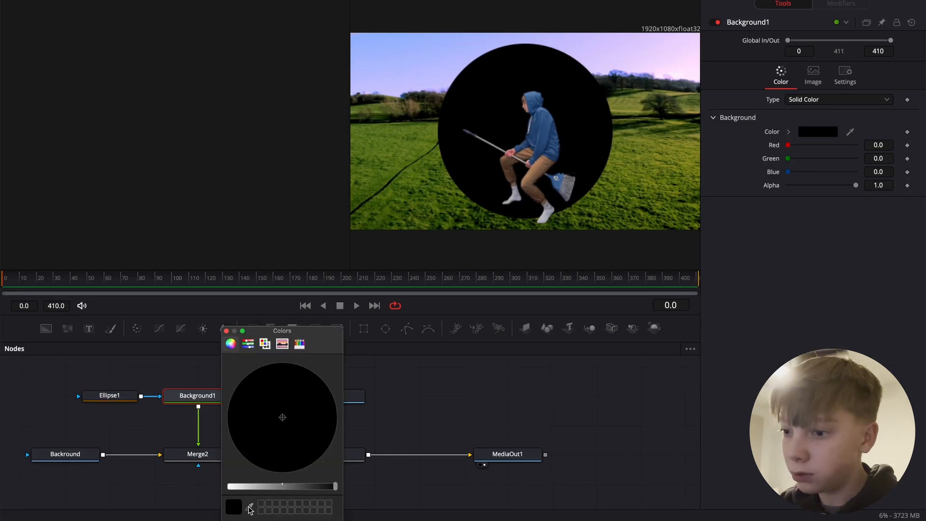
left_click(250, 507)
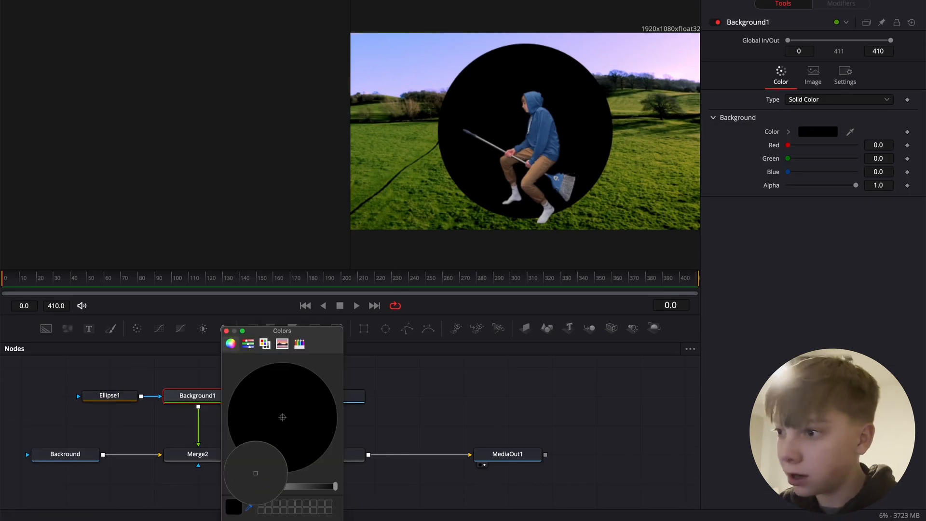
left_click(462, 226)
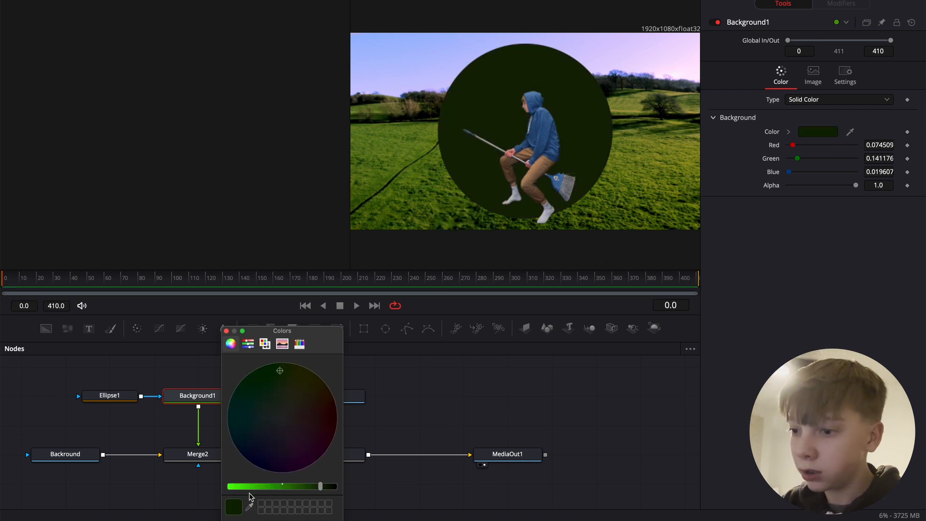
left_click(456, 228)
Step: Flatten Ellipse1 to about 0.25 wide and 0.09 high beneath the rider's feet, and soften its edge to about 0.09
left_click(109, 416)
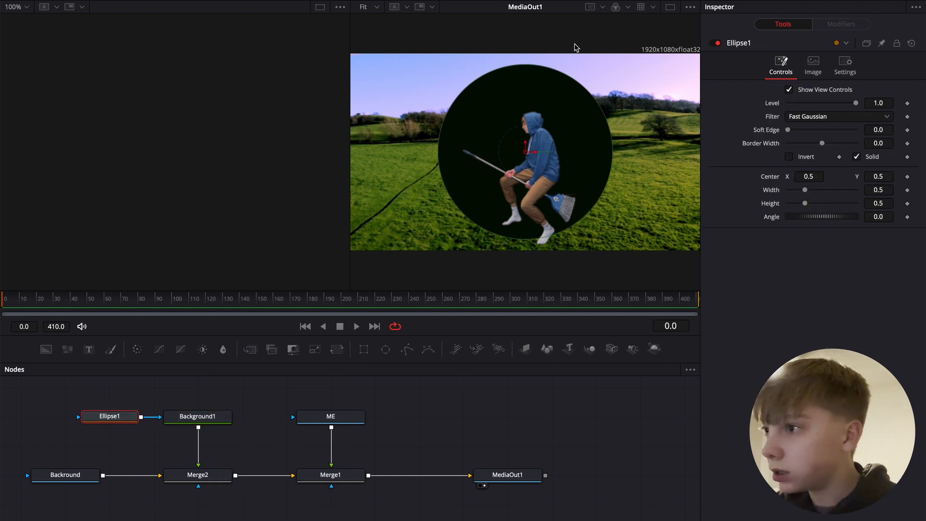
left_click_drag(562, 74, 529, 120)
left_click_drag(525, 152, 523, 226)
left_click_drag(525, 194, 525, 242)
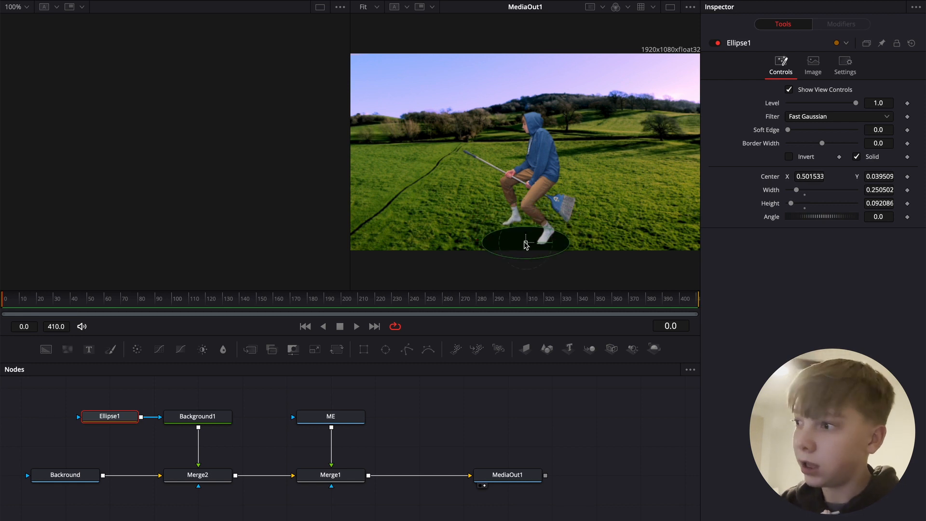
left_click_drag(788, 130, 807, 131)
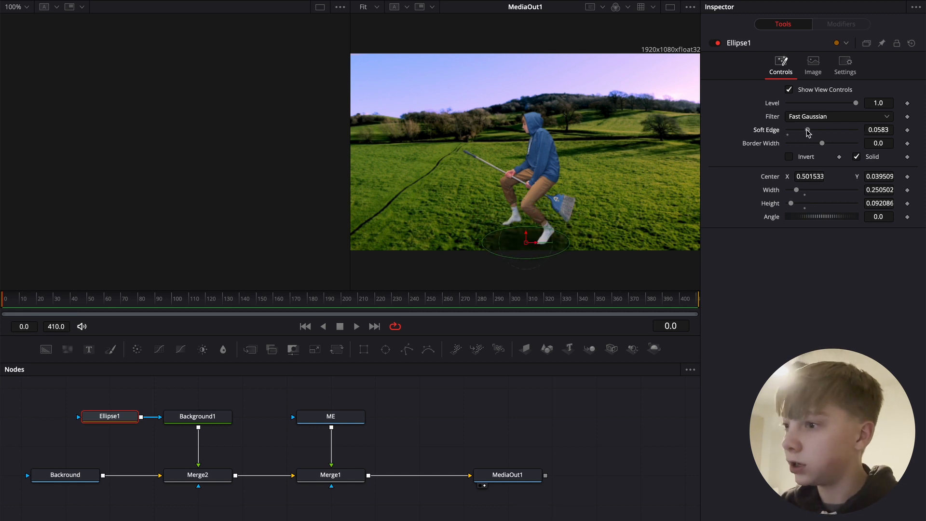
Step: Lower the Merge2 blend to about 0.77 and preview the shadow between frames 0 and 121
left_click(198, 474)
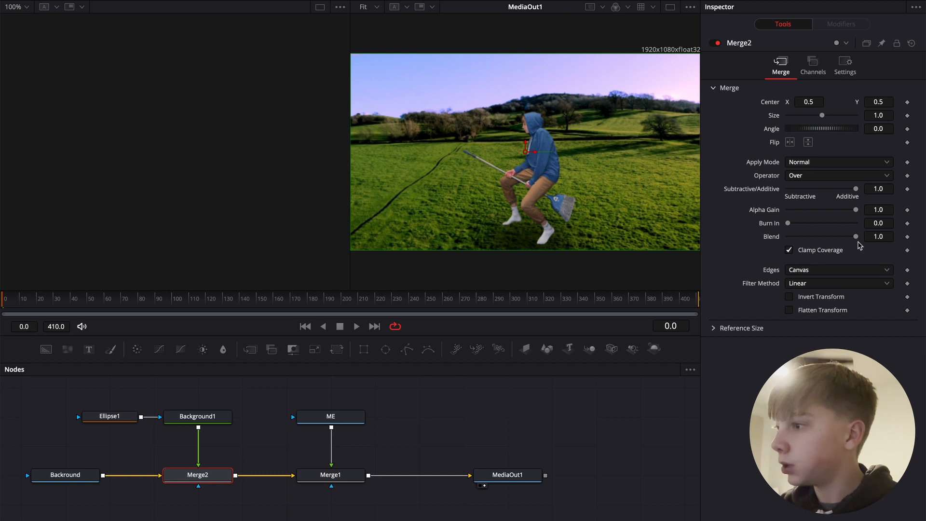
left_click_drag(855, 237, 843, 237)
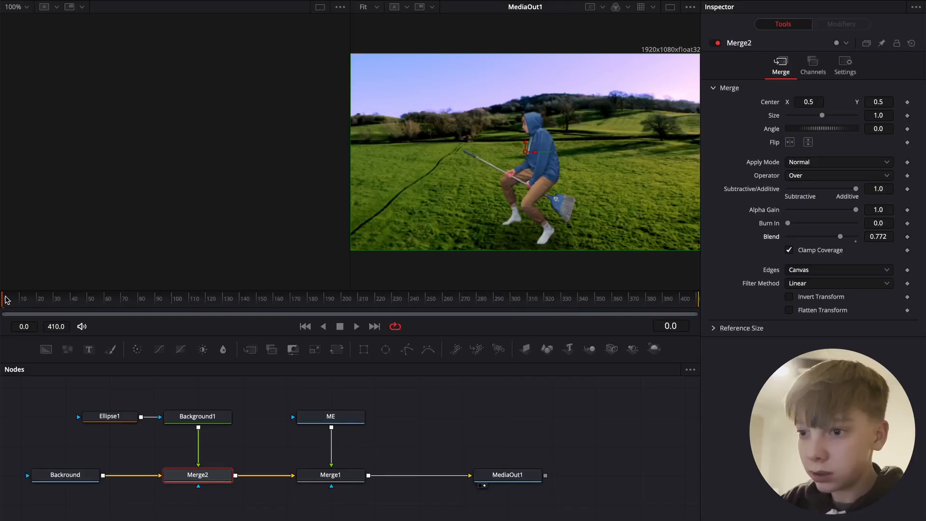
left_click_drag(4, 300, 207, 319)
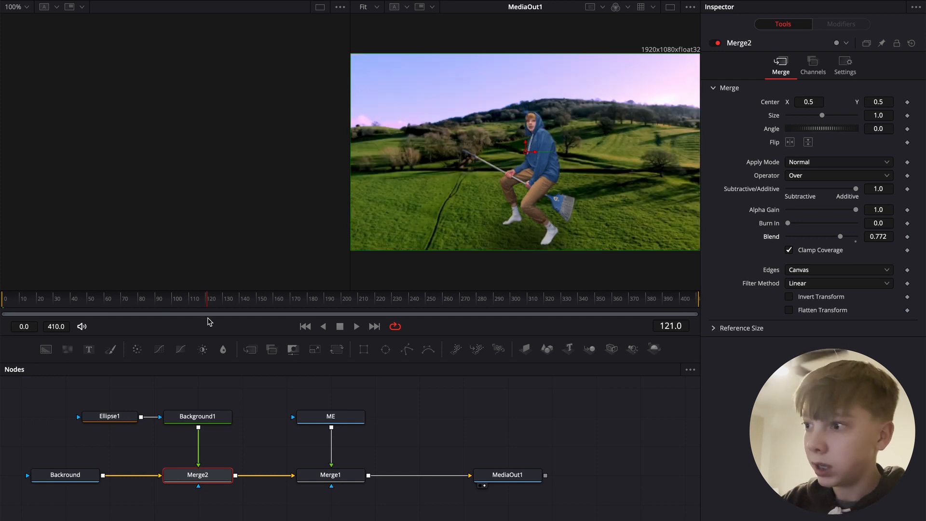
left_click_drag(206, 304, 3, 304)
Step: Insert a Transform node between Background1 and Merge2
left_click(110, 416)
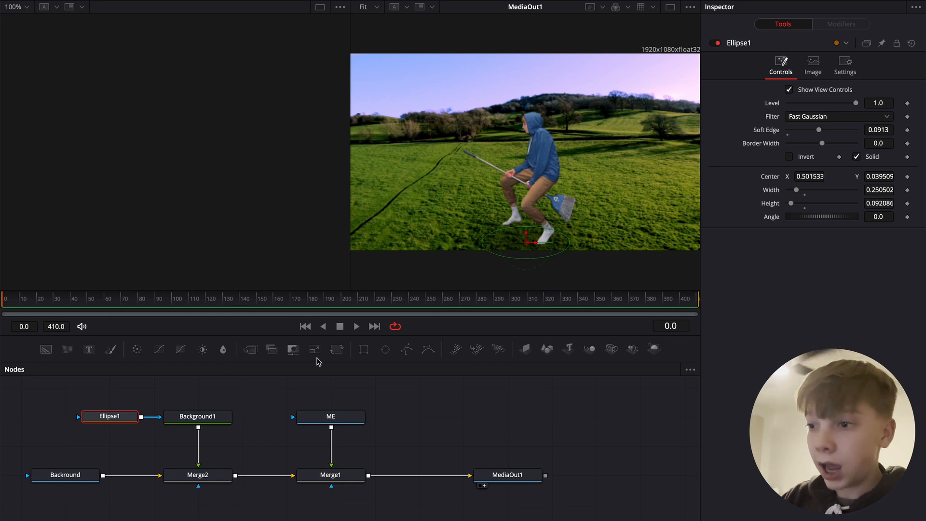
left_click_drag(337, 348, 202, 450)
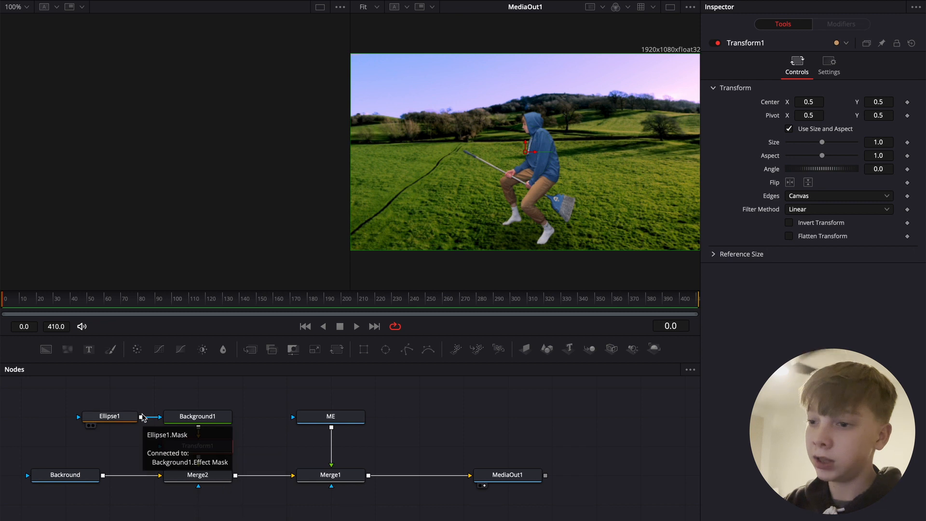
left_click(105, 419)
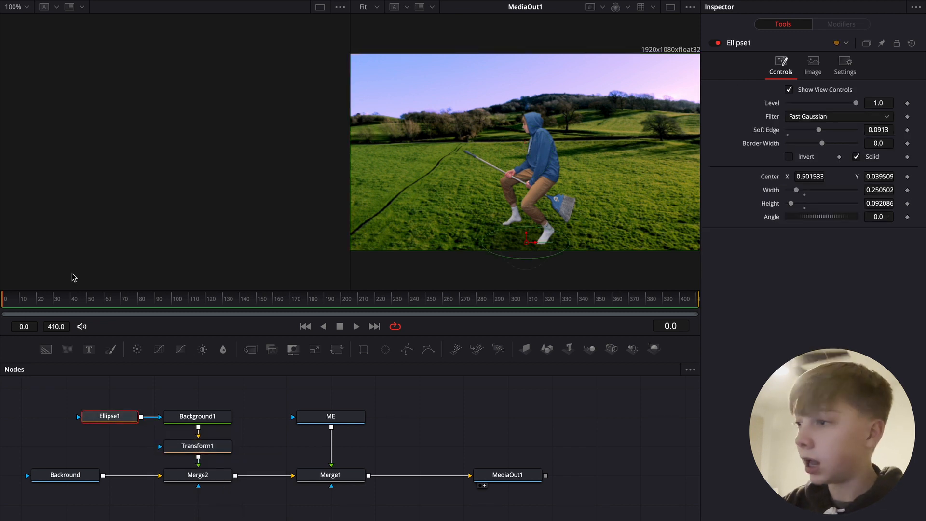
Step: Add starting keyframes at frame 0 for Ellipse1's Border Width and for Transform1's Center and Size
left_click(907, 143)
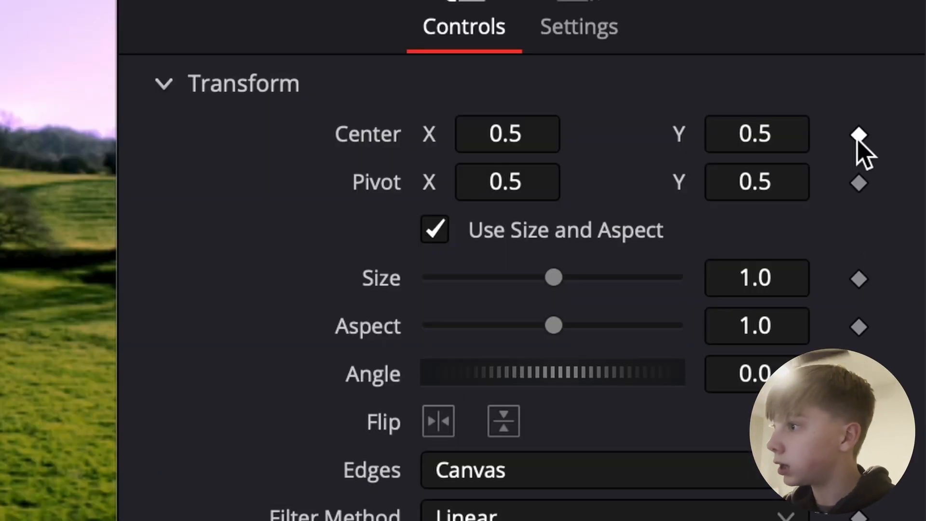
left_click(907, 102)
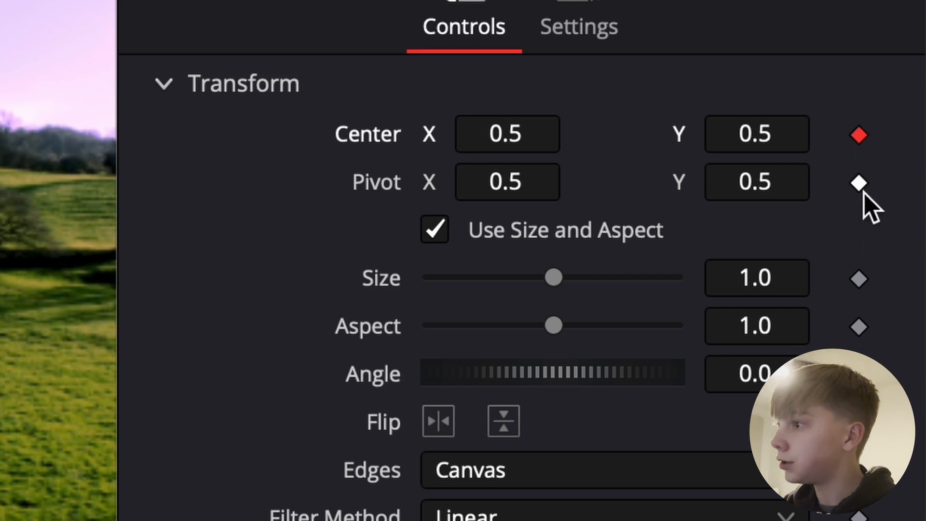
left_click(907, 143)
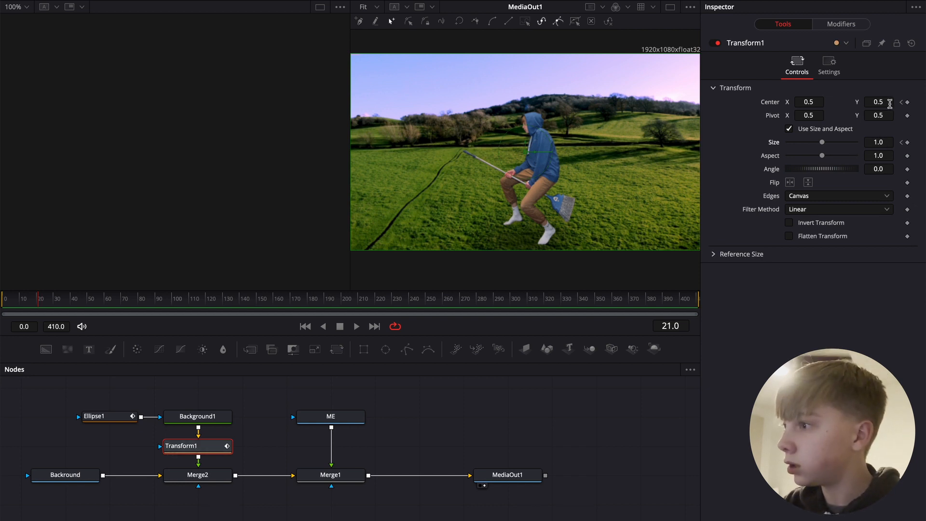
Step: At frame 21, lower Transform1's Center Y to 0.392 and set Ellipse1's Border Width to -0.005
left_click_drag(887, 102, 887, 105)
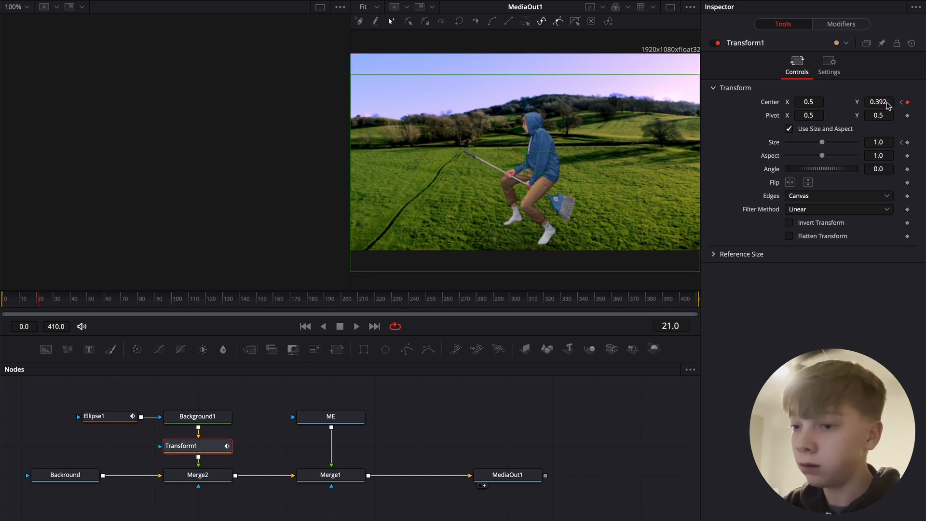
left_click(92, 417)
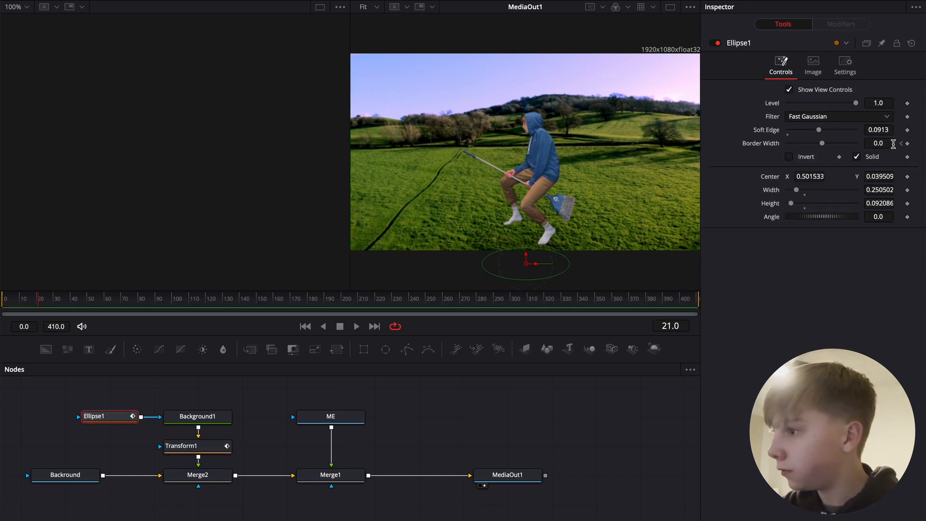
left_click_drag(878, 143, 876, 143)
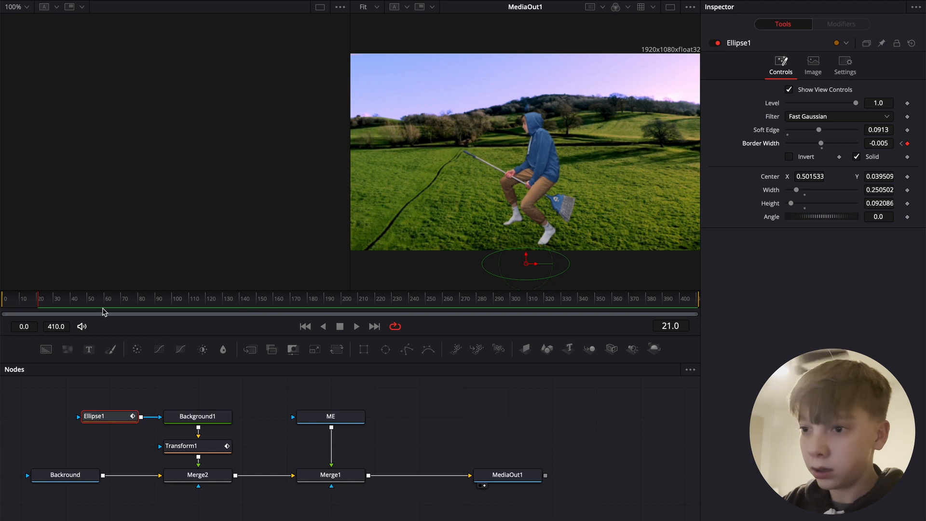
Step: At frame 39, lower Transform1's Center Y to 0.139 and play the shadow animation from the start
left_click(71, 302)
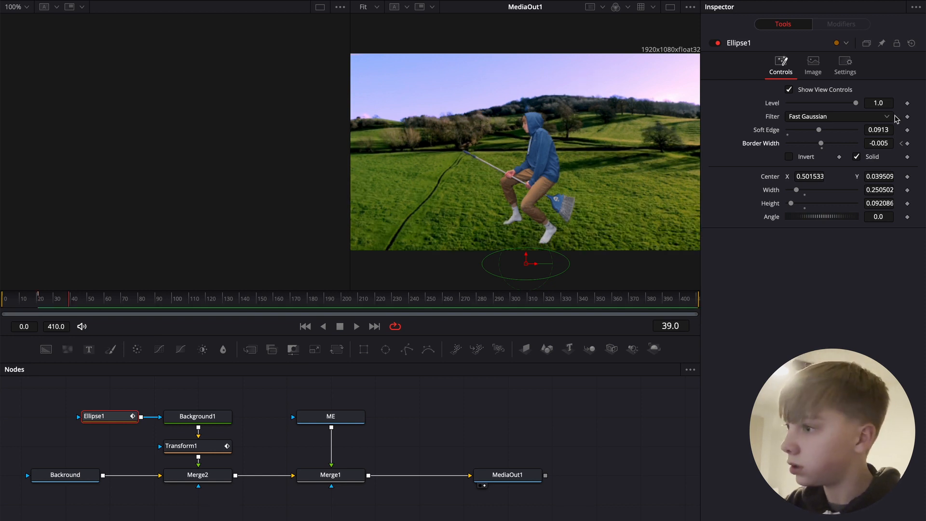
left_click(181, 446)
left_click_drag(878, 102, 872, 102)
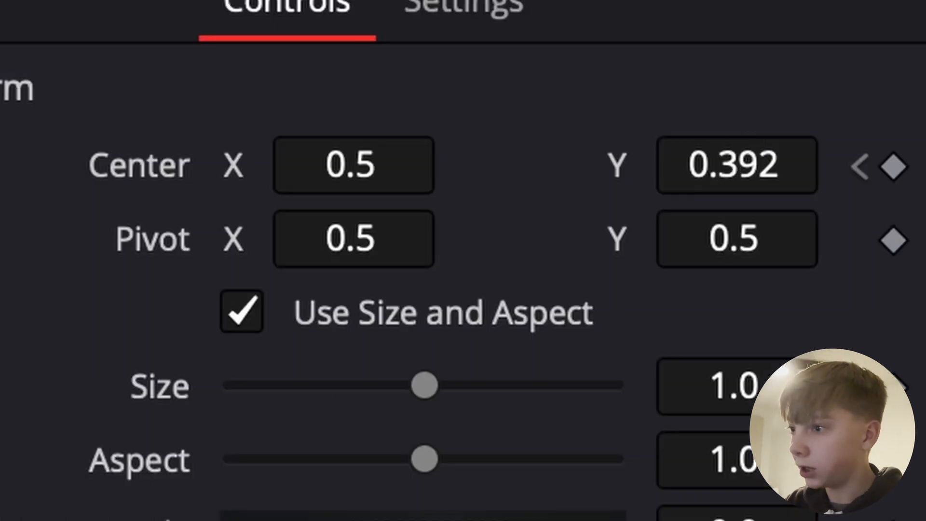
left_click_drag(751, 155, 745, 154)
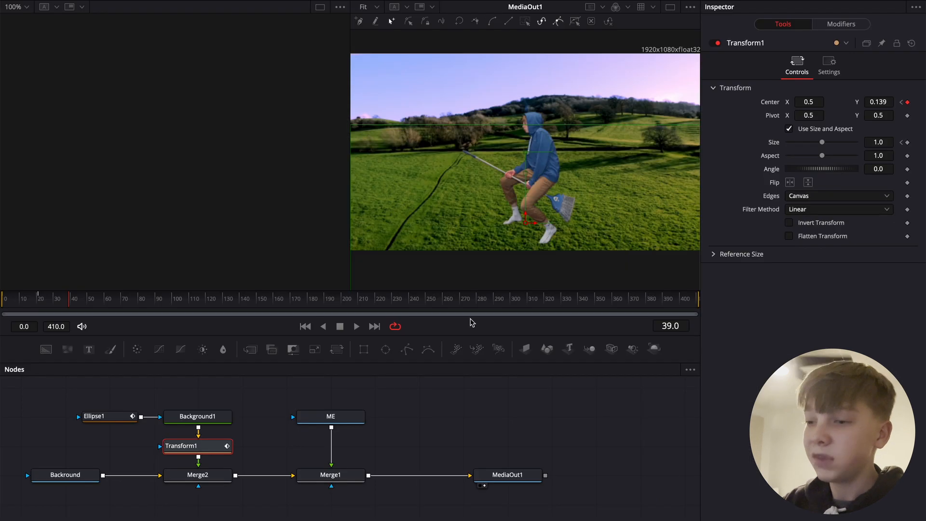
left_click(4, 302)
key("space")
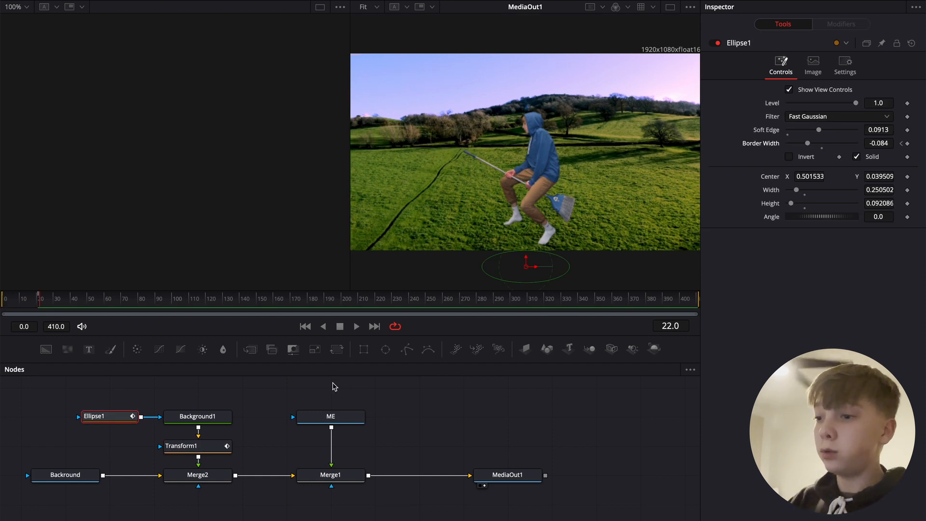
Step: Insert a Camera Shake node after the ME node, followed by a Transform node before Merge1
left_click_drag(344, 415, 341, 400)
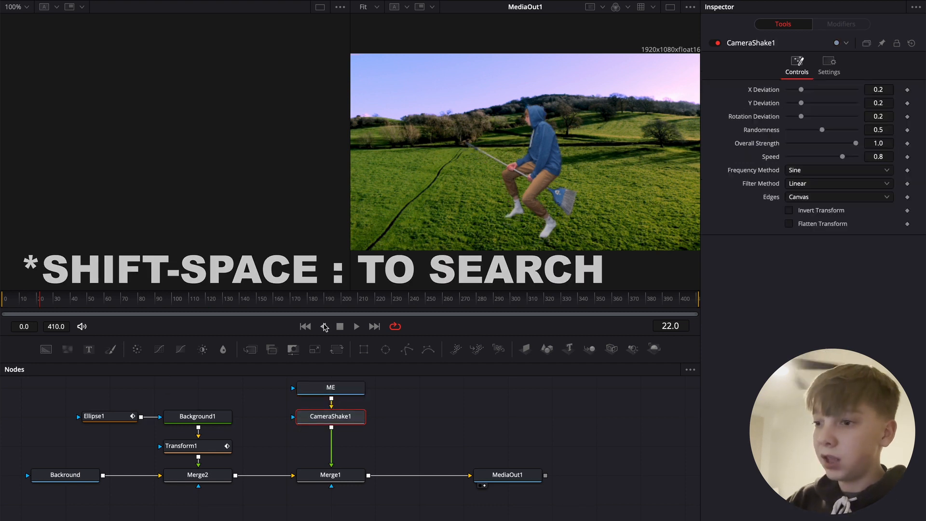
left_click_drag(335, 351, 332, 448)
left_click(330, 416)
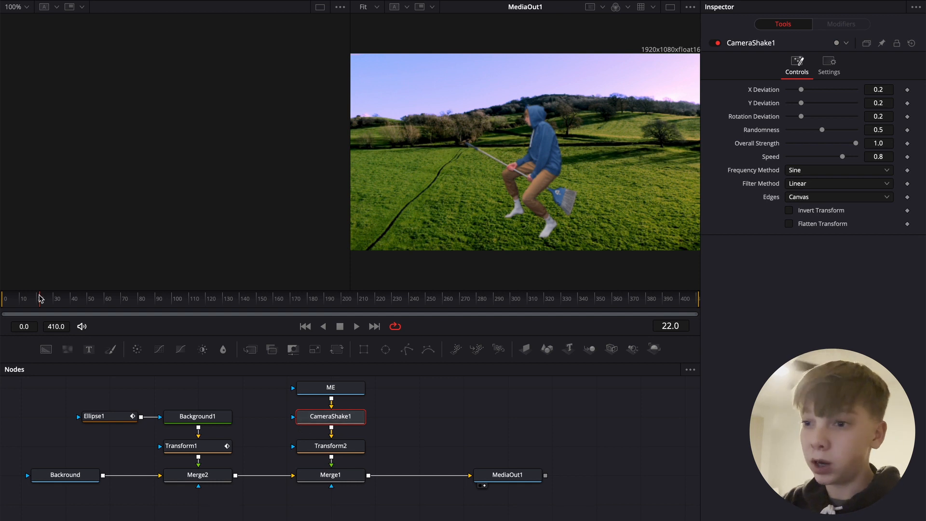
Step: Keyframe CameraShake1's Overall Strength and Speed at frame 0, with both values set to 0.0
left_click_drag(27, 300, 3, 300)
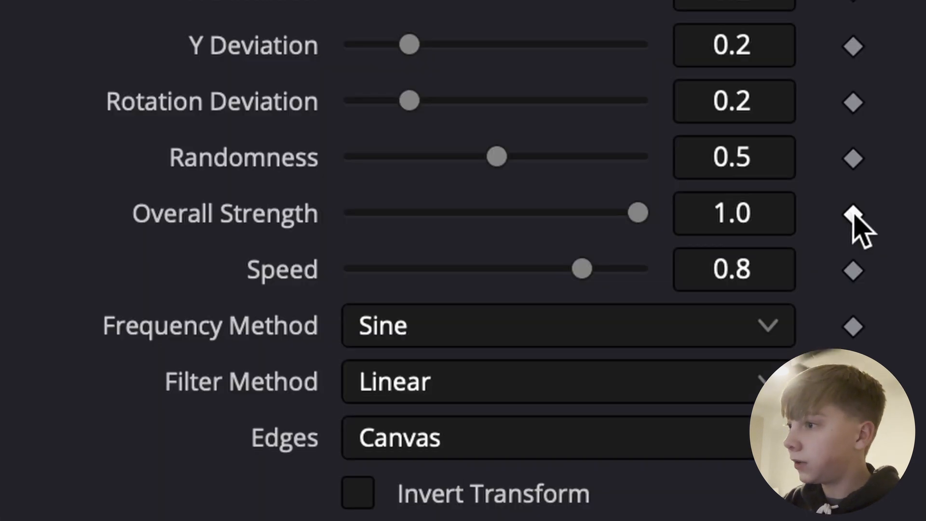
left_click(907, 143)
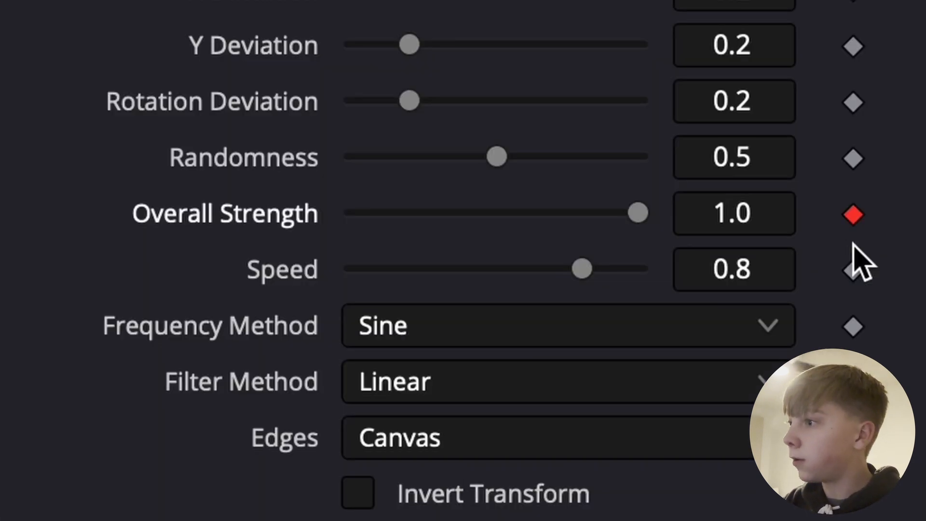
left_click(852, 273)
left_click_drag(638, 210, 352, 213)
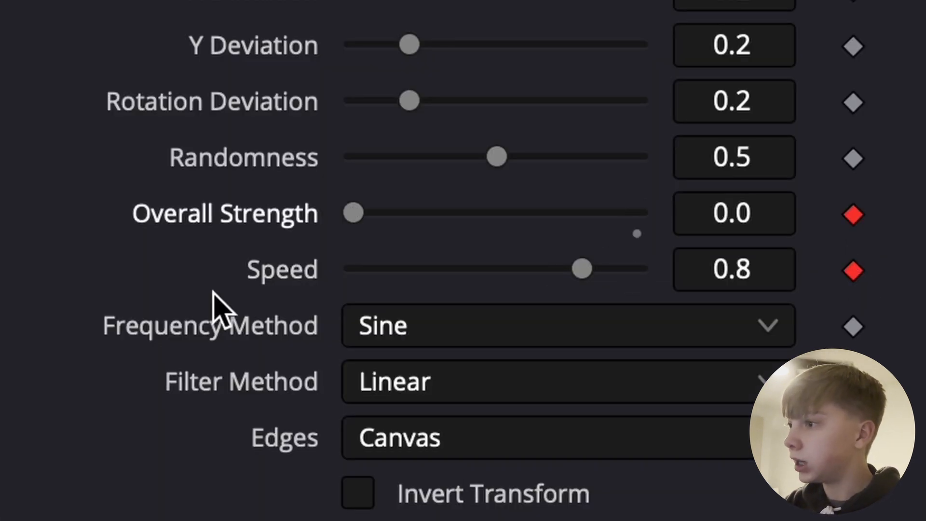
left_click_drag(564, 294, 353, 270)
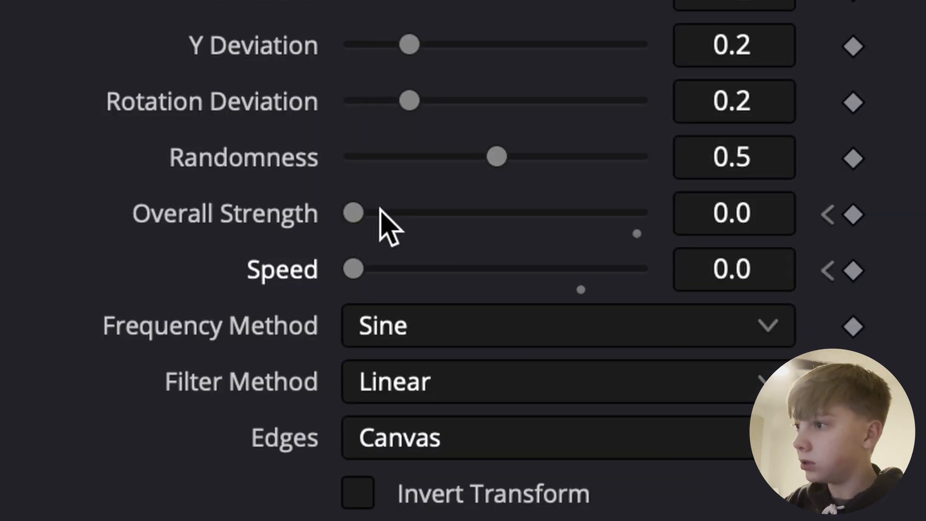
Step: At the next shake keyframe, raise Overall Strength to 0.134 and Speed to 0.094, and set Rotation Deviation and Randomness to 1.0
left_click_drag(357, 213, 391, 215)
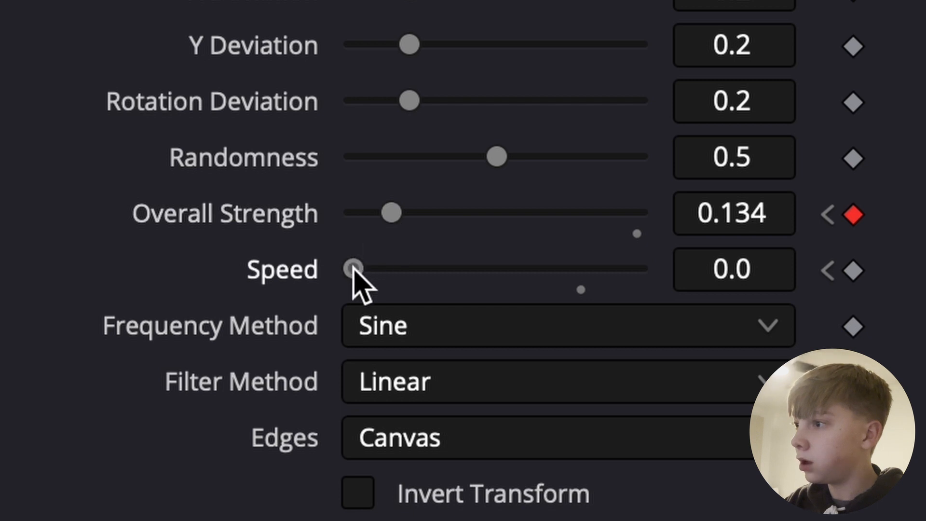
left_click_drag(355, 269, 380, 269)
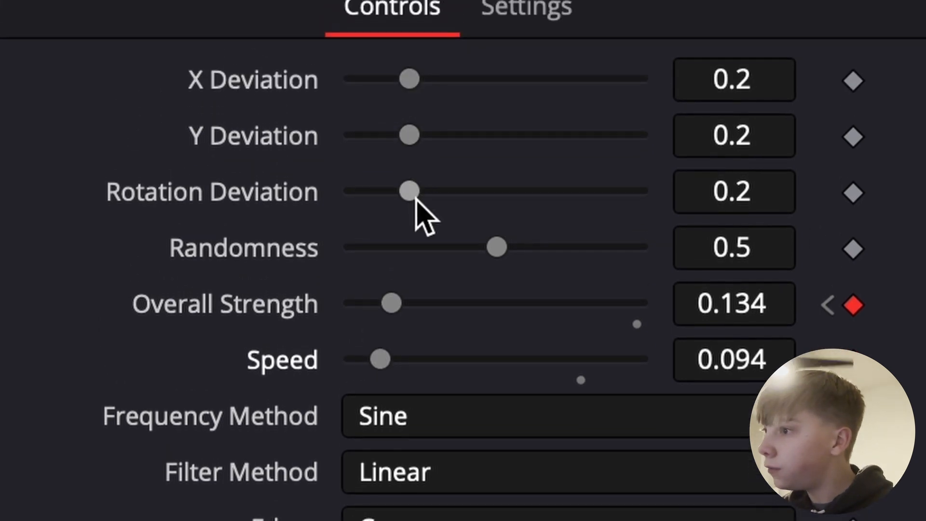
left_click_drag(414, 195, 918, 269)
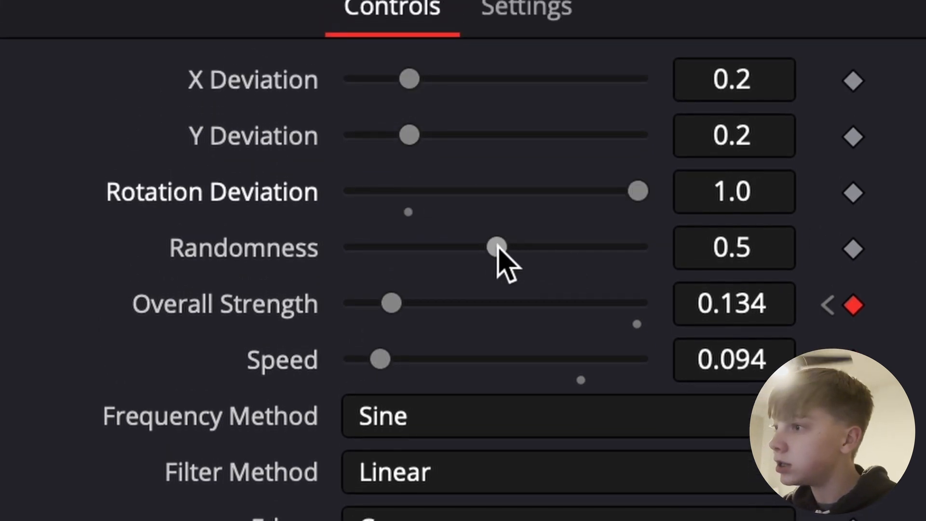
left_click_drag(502, 247, 920, 341)
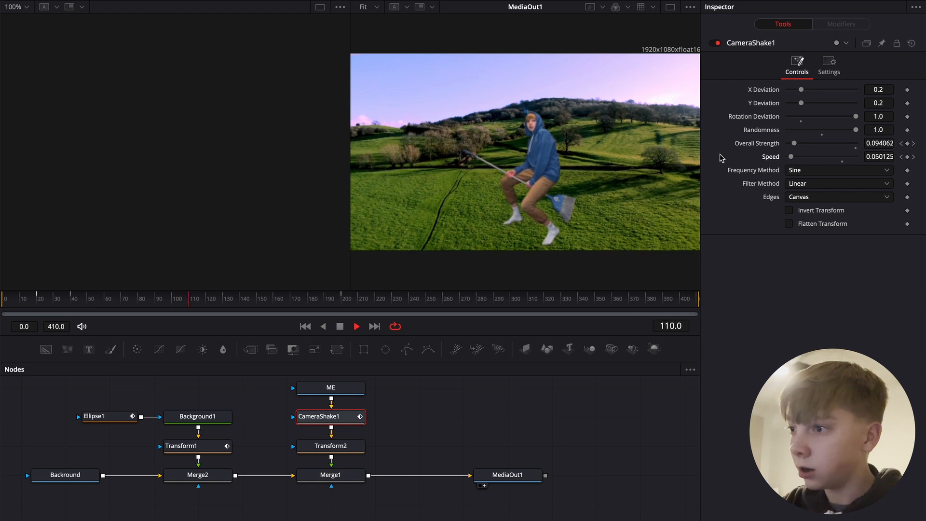
Step: Preview the rider's shake, and at frame 292 raise CameraShake1's Overall Strength to 0.331 and Speed to 0.087
key("space")
key("space")
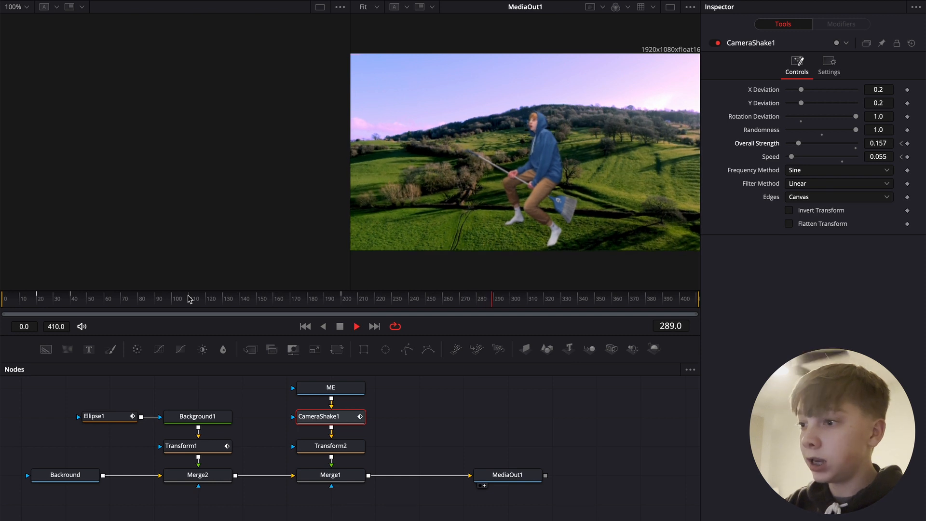
key("space")
mouse_move(799, 145)
left_mouse_down()
mouse_move(809, 146)
mouse_move(793, 158)
left_mouse_up()
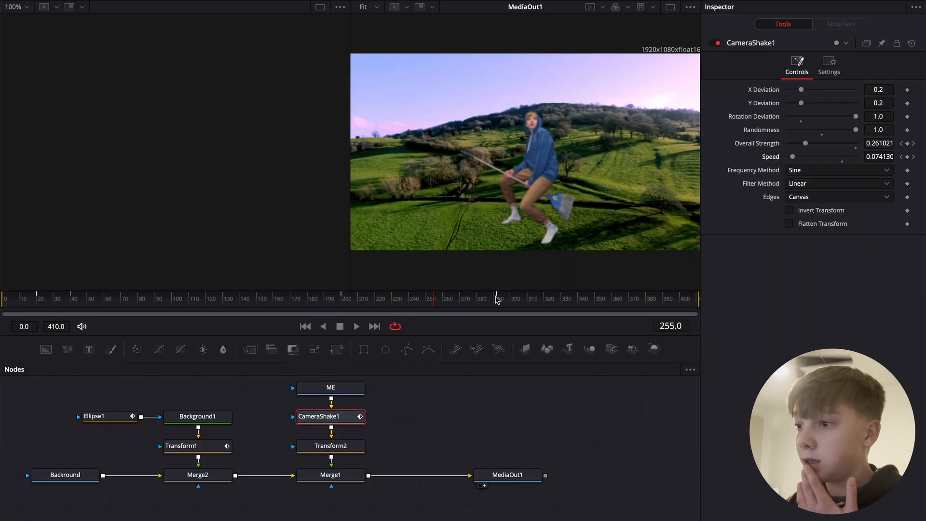
left_click(496, 299)
left_click(617, 301)
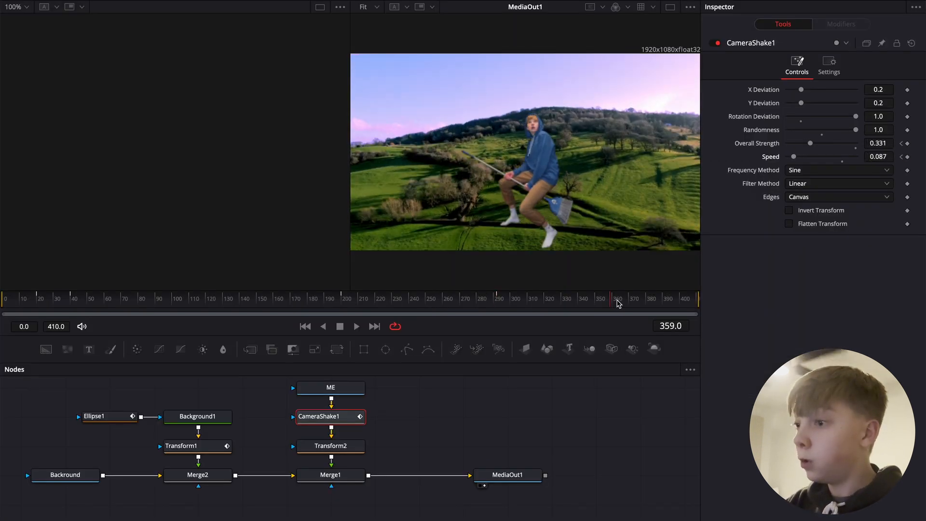
left_click(497, 298)
left_click_drag(496, 298, 498, 299)
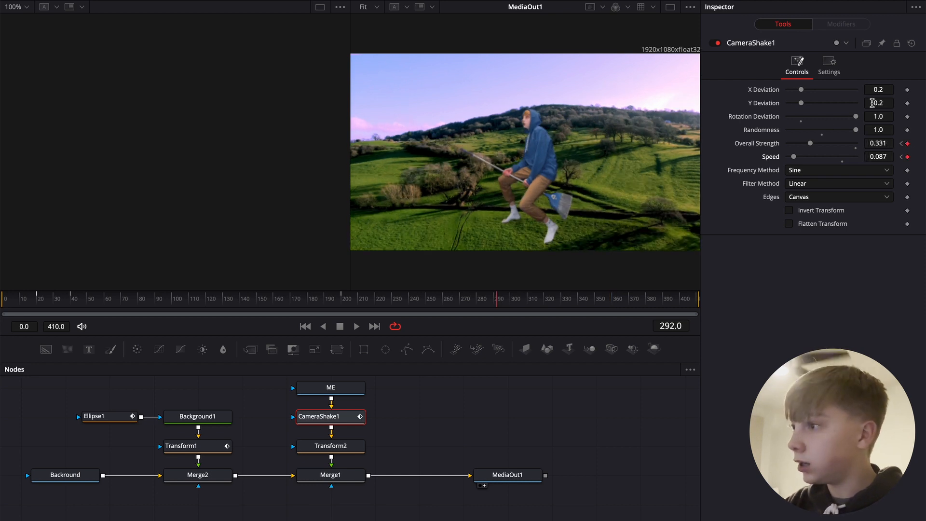
Step: Keyframe CameraShake1's X and Y Deviation at 0.2 and 0.457 on frame 292, raising them to 0.457 and 0.528 near frame 350
left_click(907, 90)
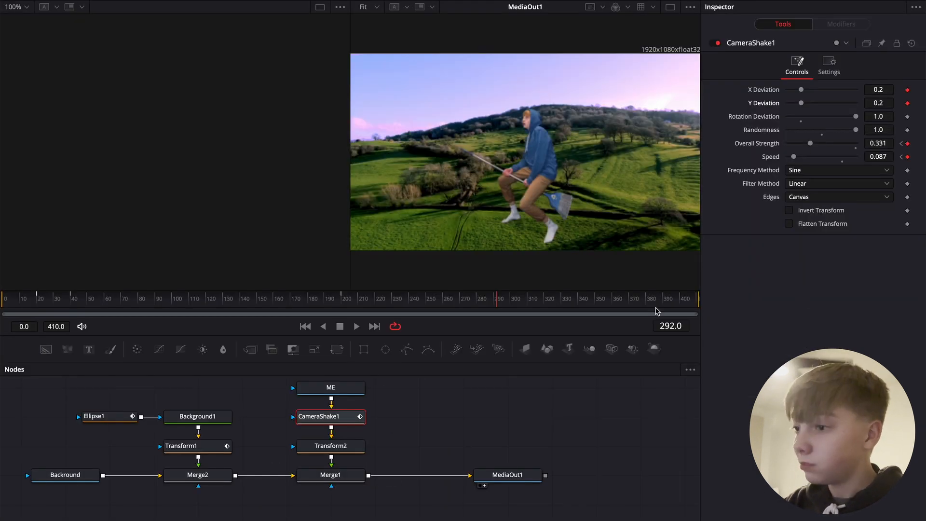
left_click(599, 299)
left_click_drag(800, 90, 810, 90)
mouse_move(801, 103)
left_mouse_down()
mouse_move(823, 102)
mouse_move(818, 90)
mouse_move(818, 103)
left_mouse_up()
left_click(900, 90)
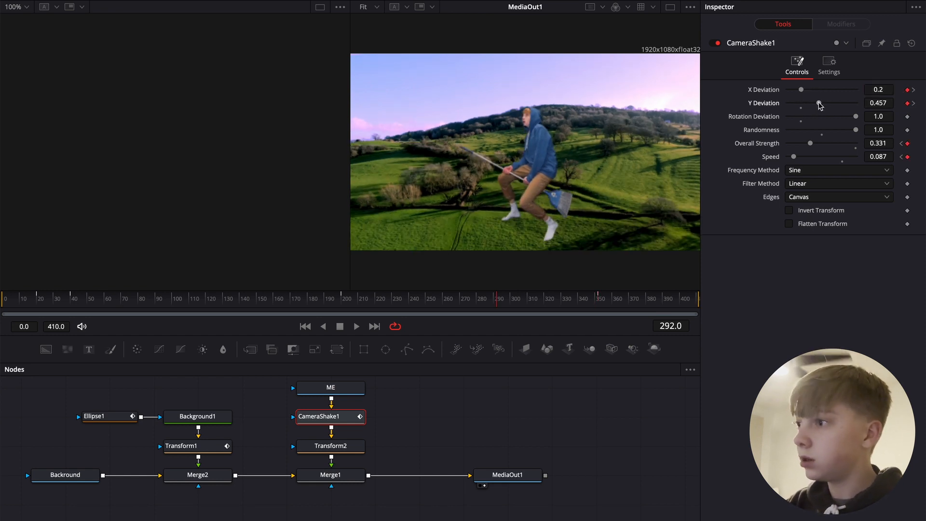
left_click(299, 300)
key("space")
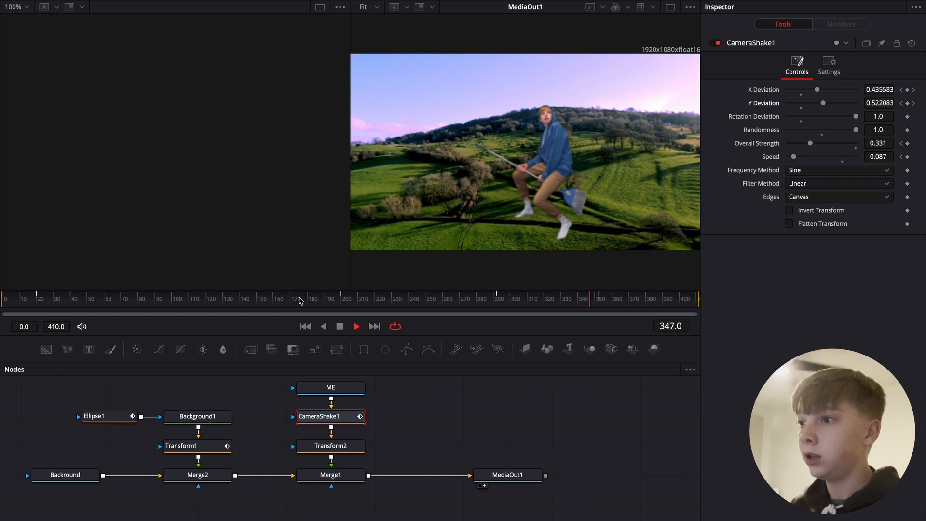
key("space")
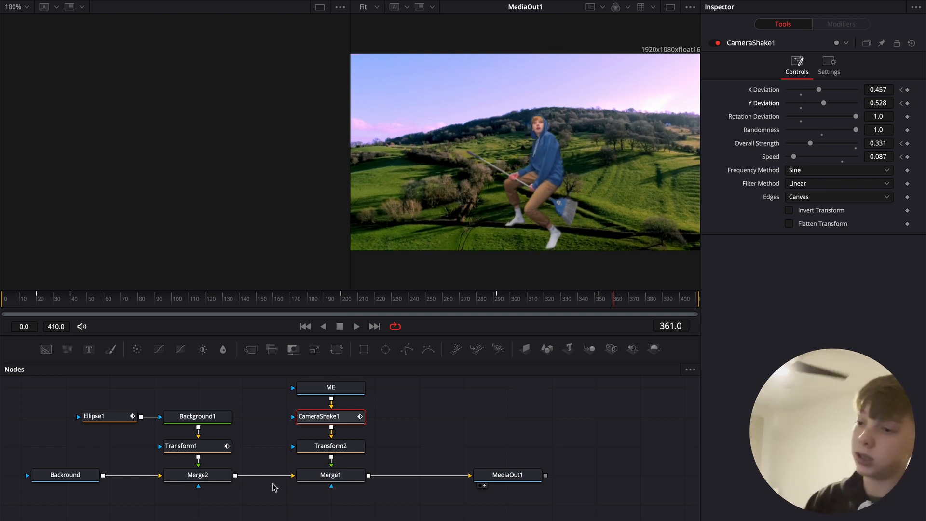
Step: Add keyframes for Transform2's Center and Size at frame 0
left_click(331, 447)
left_click(3, 301)
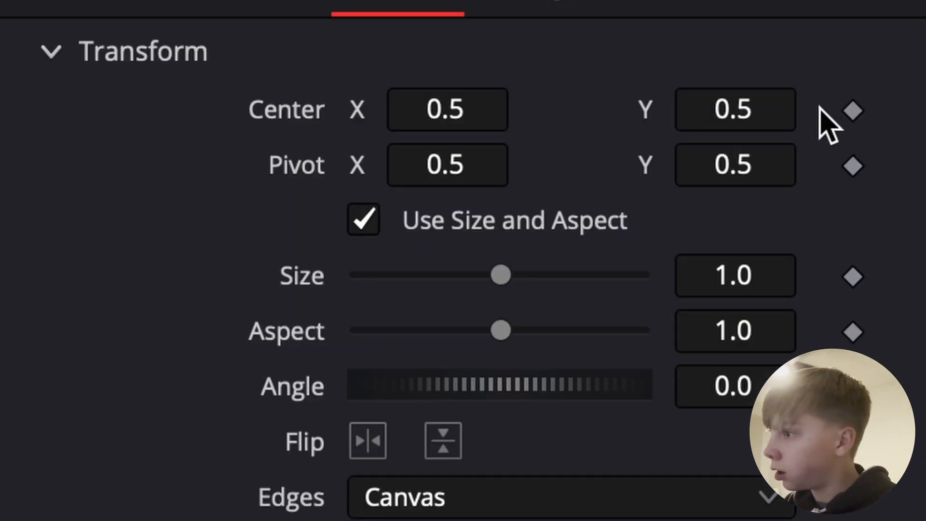
left_click(908, 101)
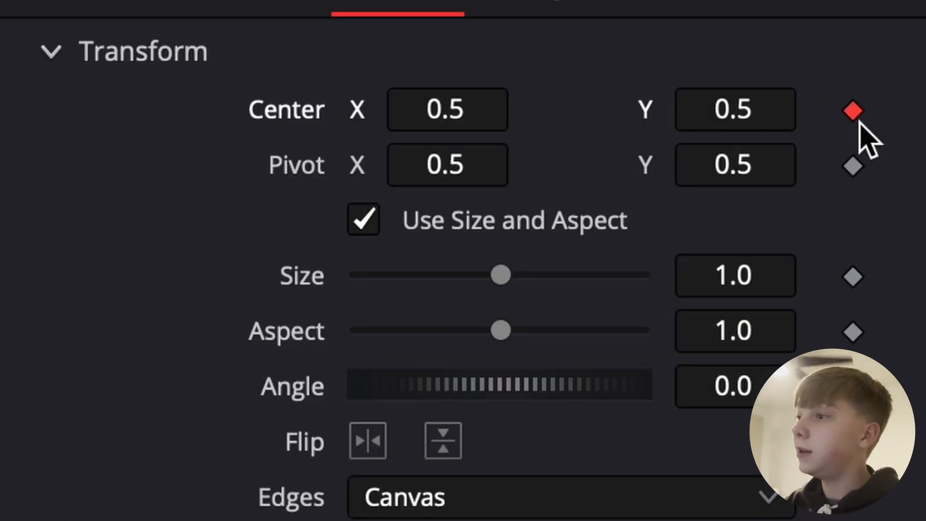
left_click(852, 276)
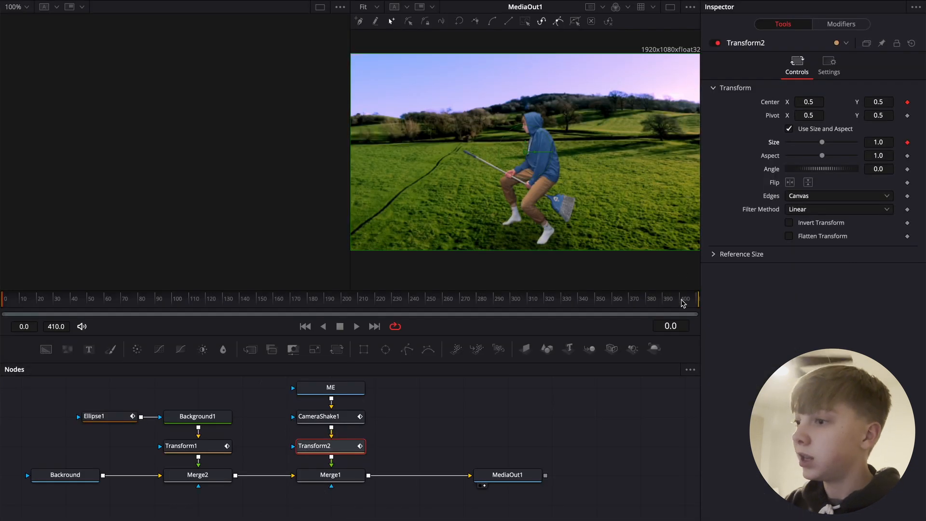
Step: At frame 409, reduce Transform2's Size to 0.91 and raise its Center Y to 0.584, and check the motion at frame 250
left_click(681, 300)
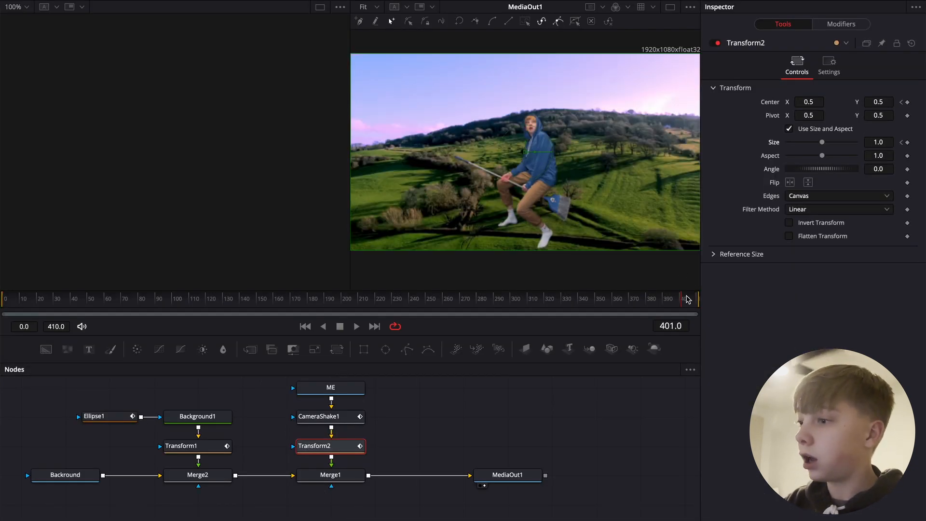
left_click(696, 300)
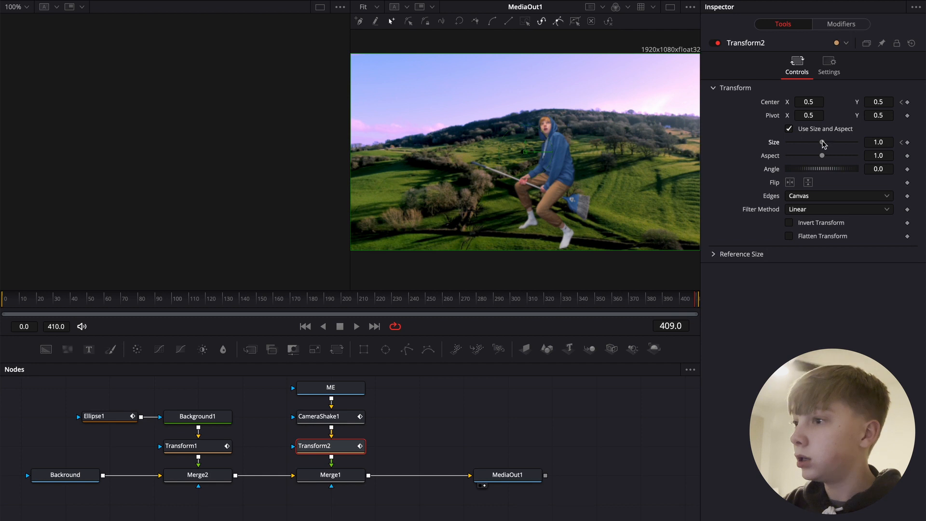
left_click_drag(823, 143, 820, 144)
left_click_drag(879, 101, 896, 100)
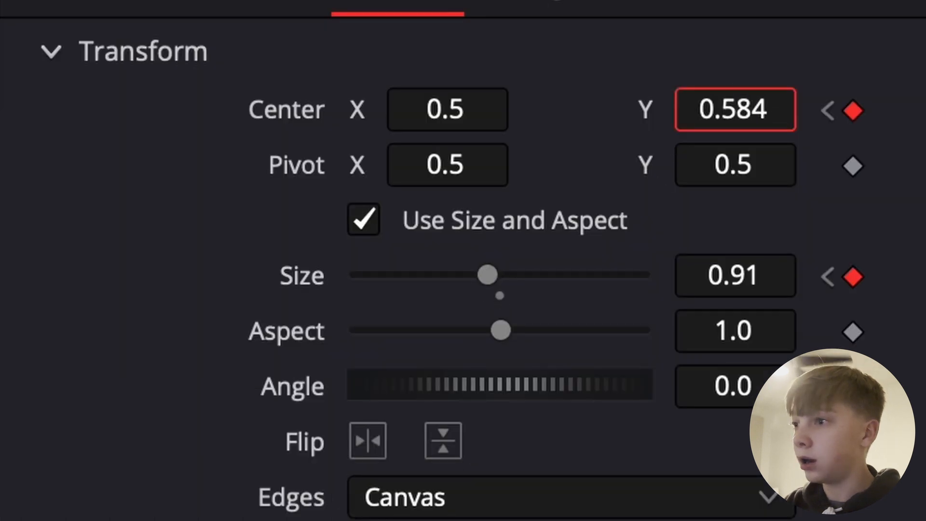
left_click(428, 300)
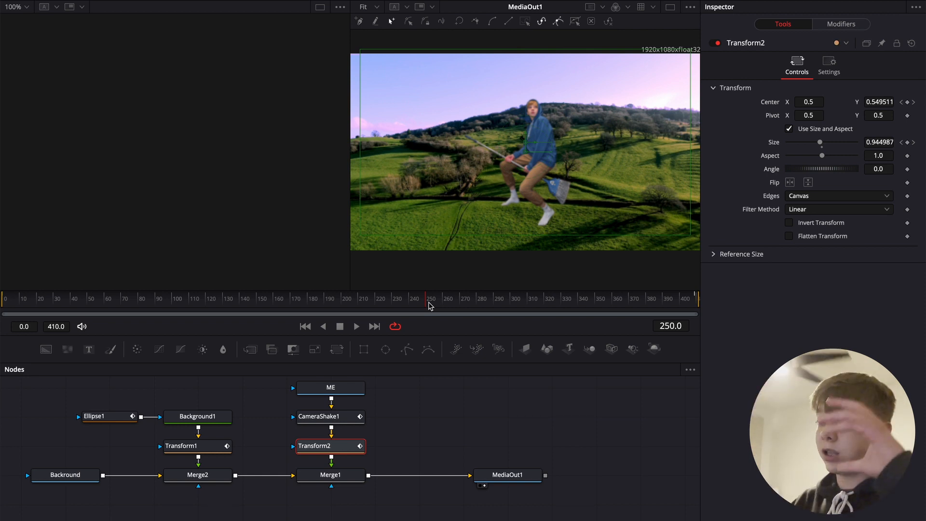
Step: Review CameraShake1's settings at the next Overall Strength keyframe and check the rider further along the timeline
left_click(322, 416)
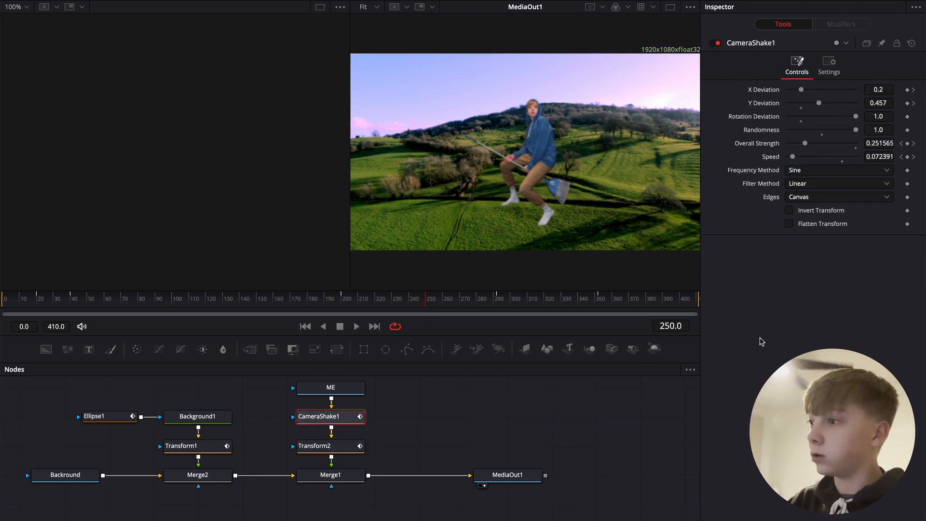
left_click(913, 143)
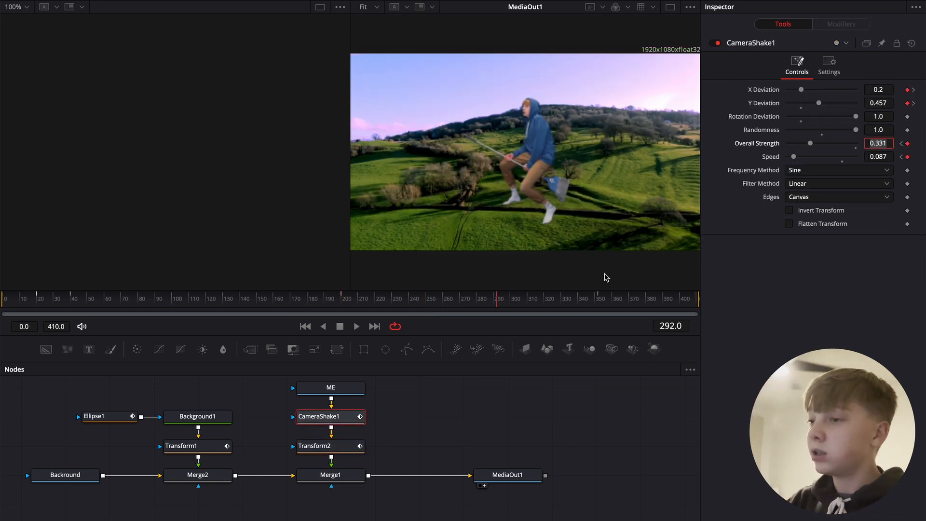
left_click(578, 299)
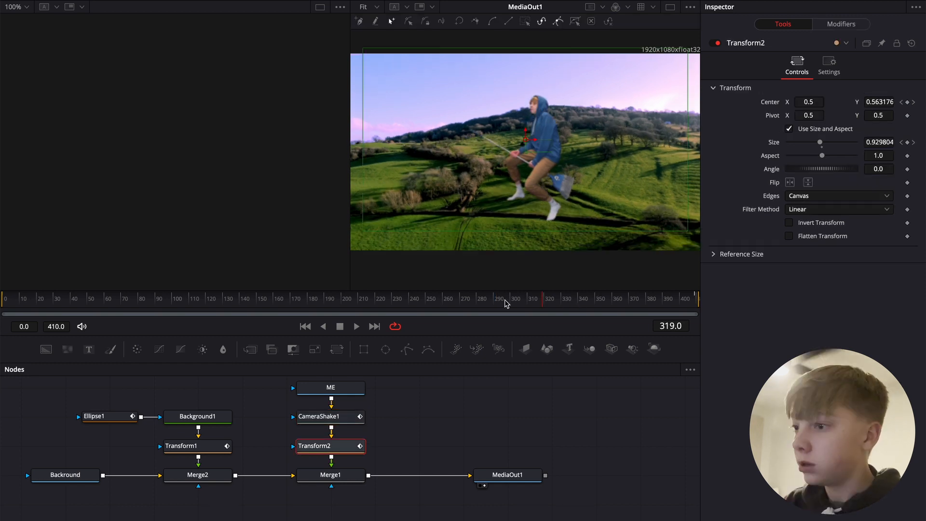
Step: Keyframe Transform2's Angle at 0.0 near frame 296 and set it to -10.4 near frame 325
left_click(504, 299)
left_click(907, 169)
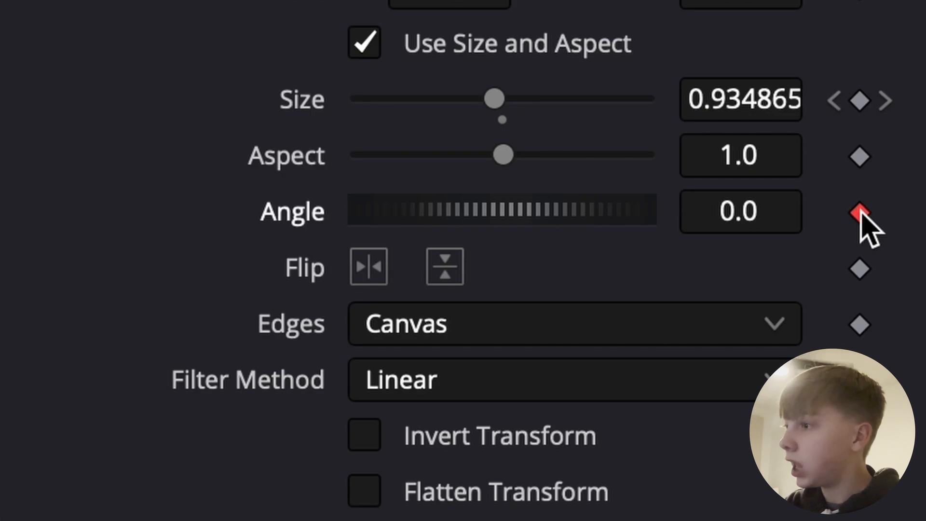
key("space")
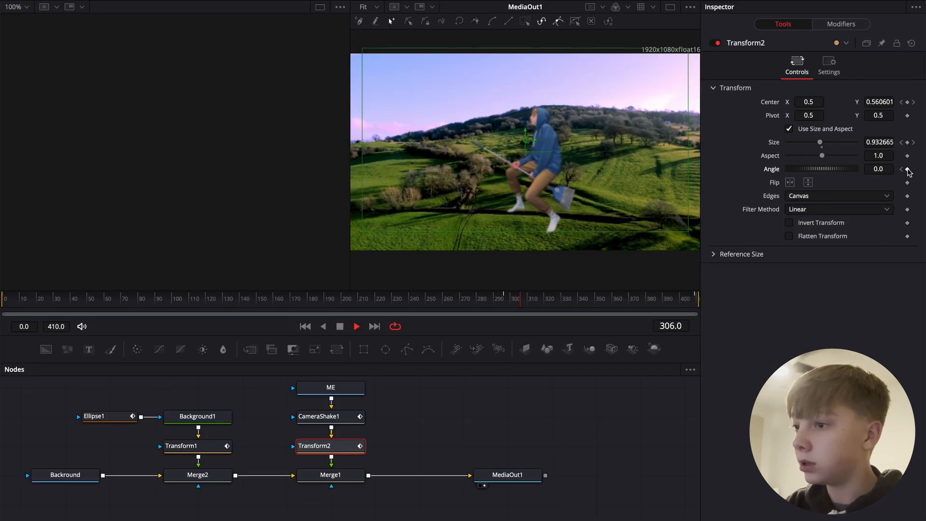
key("space")
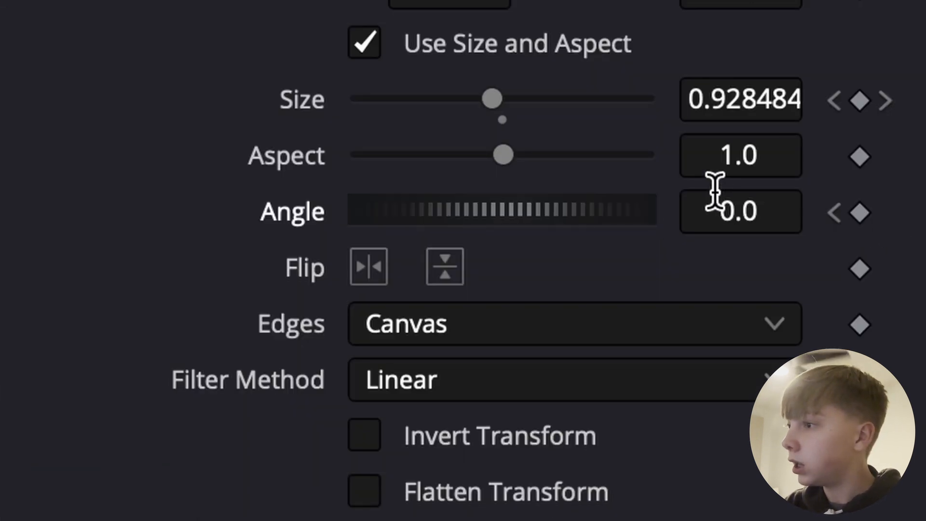
left_click_drag(560, 216, 464, 212)
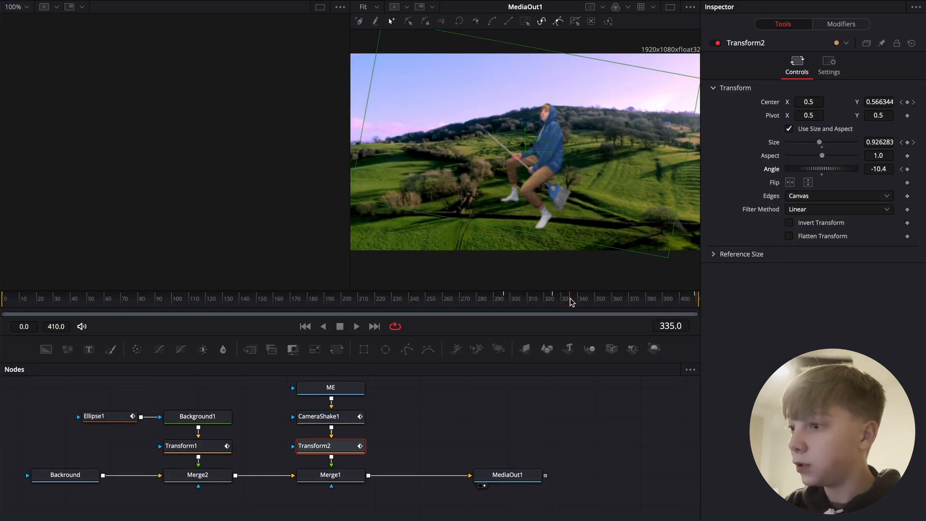
Step: Set Transform2's Angle to 23.5 at frame 335 and to -18.2 at frame 350, and check the swing between them
left_click(570, 300)
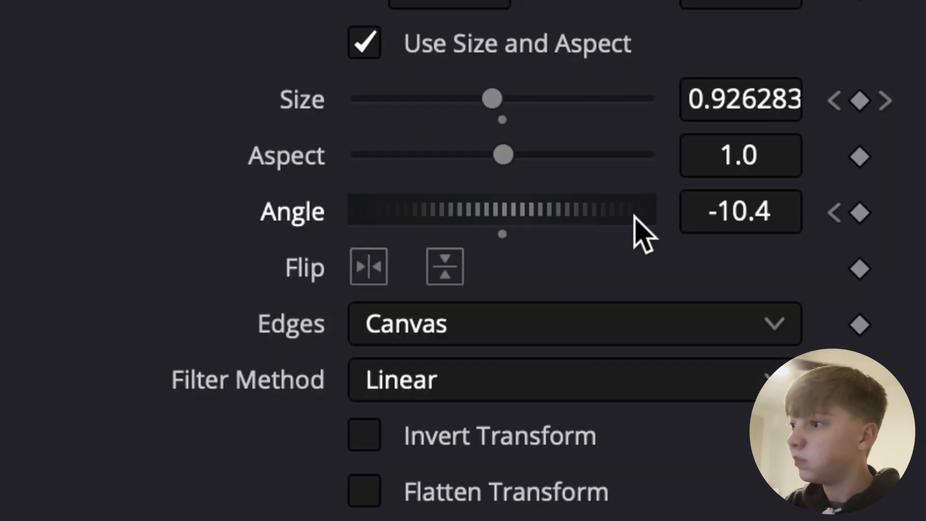
mouse_move(855, 173)
left_mouse_down()
mouse_move(836, 171)
mouse_move(848, 170)
left_mouse_up()
left_click_drag(610, 209, 614, 210)
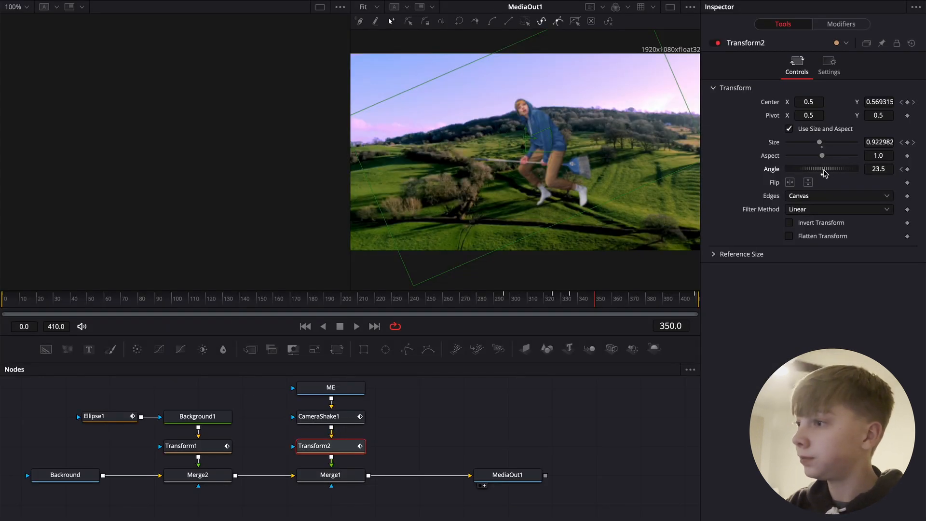
left_click(568, 299)
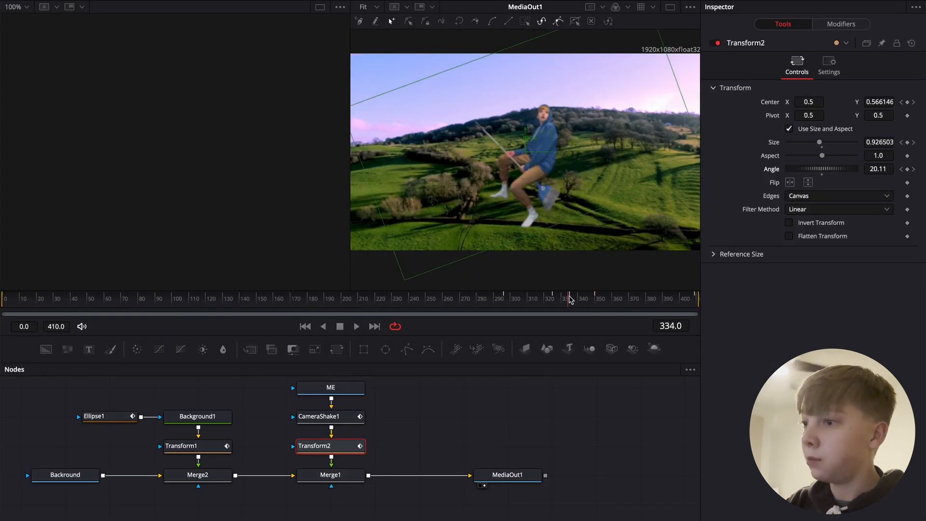
left_click(595, 297)
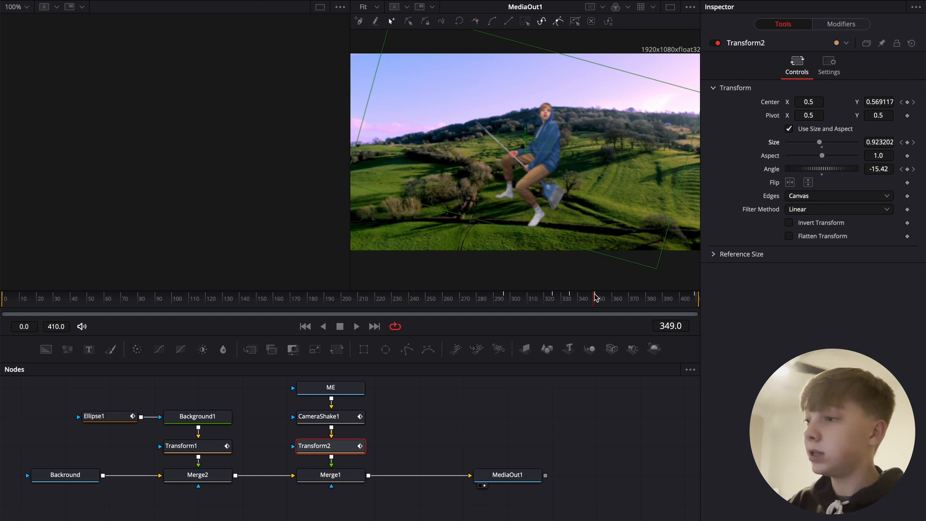
Step: At frame 349, lower Transform2's Center Y to about -1.209 so the rider drops out of frame, and preview the fall
left_click_drag(883, 102, 791, 103)
left_click_drag(882, 102, 819, 103)
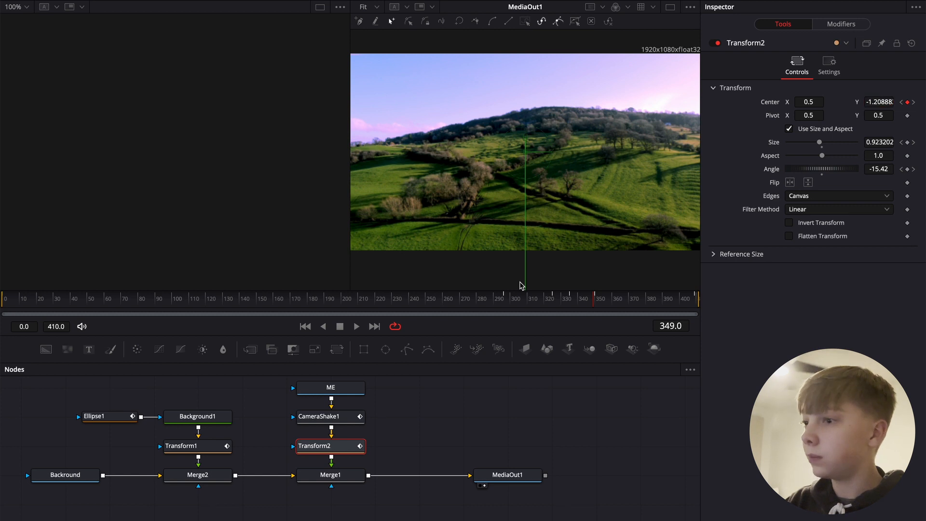
key("space")
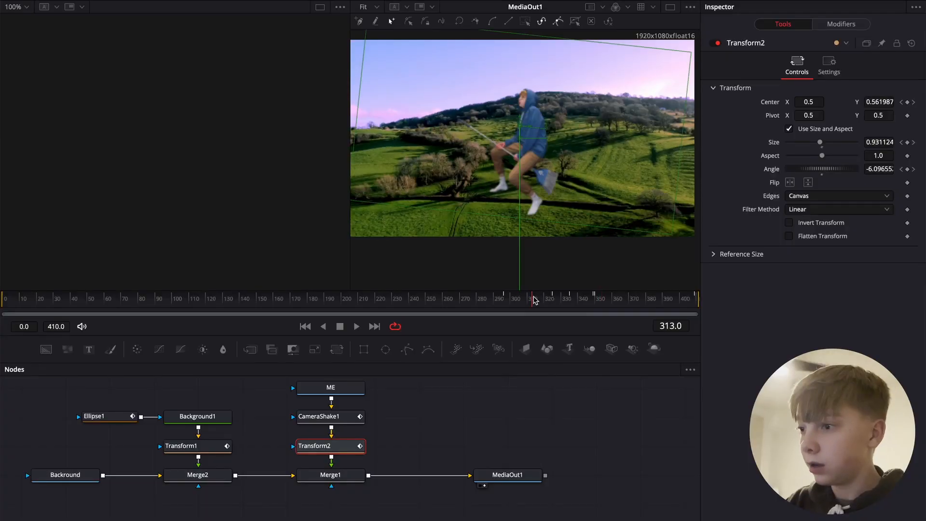
left_click_drag(534, 300, 544, 299)
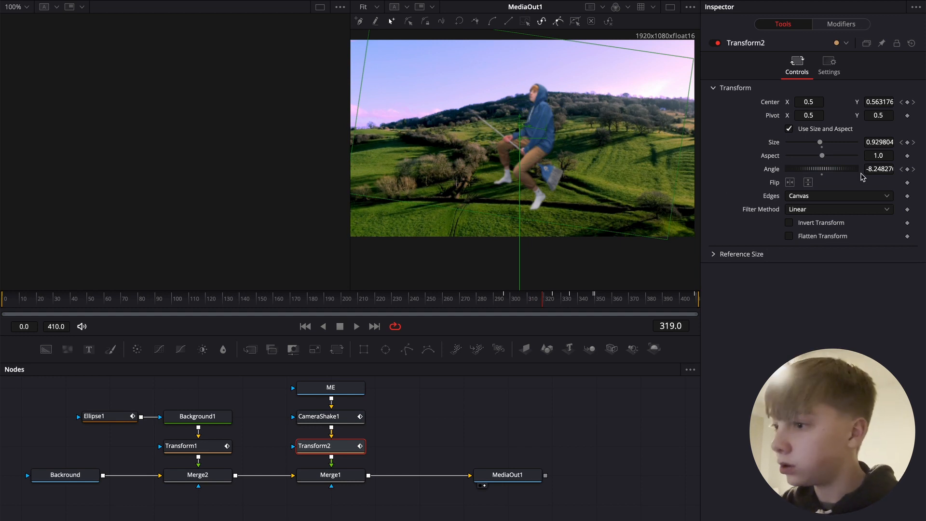
Step: Delete Transform2's -10.4 Angle keyframe near frame 325 and adjust the Angle near frame 320 instead
left_click(553, 296)
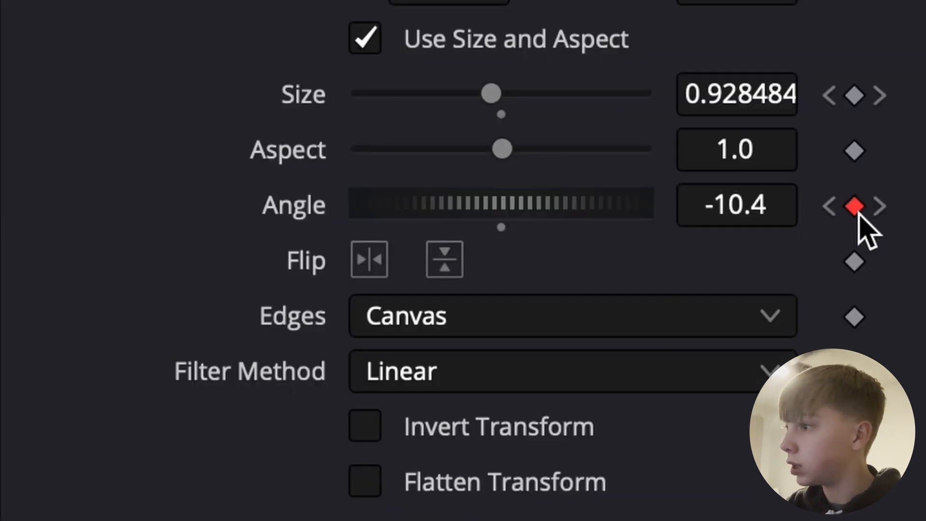
left_click(907, 170)
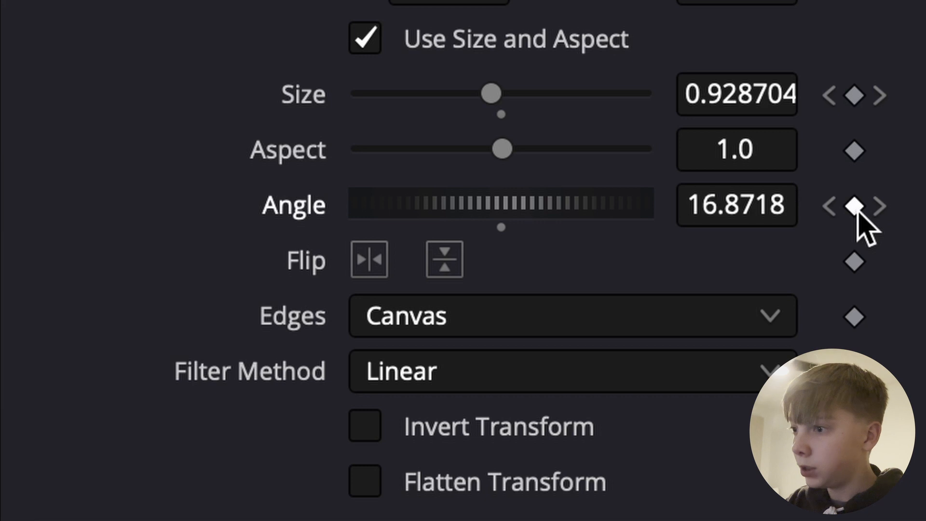
left_click(857, 208)
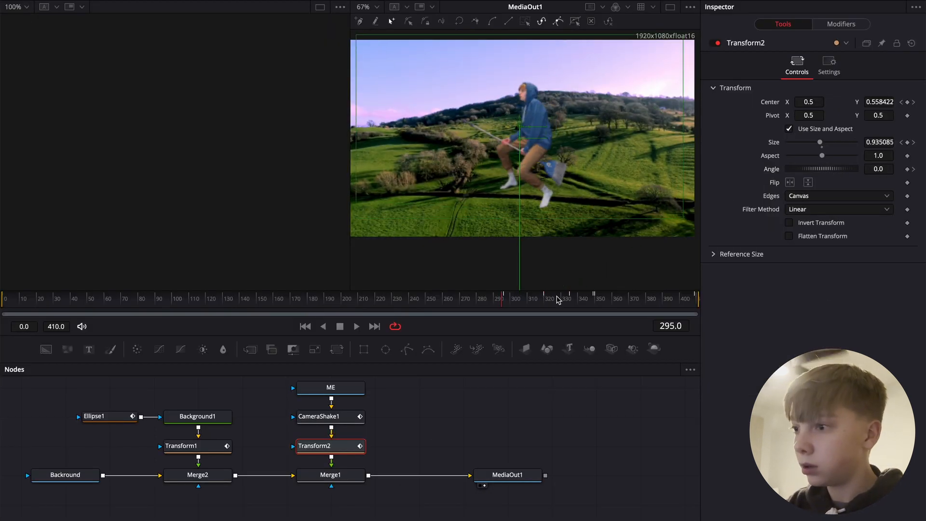
left_click(544, 296)
left_click_drag(829, 171, 830, 169)
Step: Preview the tumble, and keyframe Transform2's Angle at 0.0 near frame 276 with a negative tilt near frame 296
left_click(492, 296)
key("space")
left_click_drag(501, 298, 503, 297)
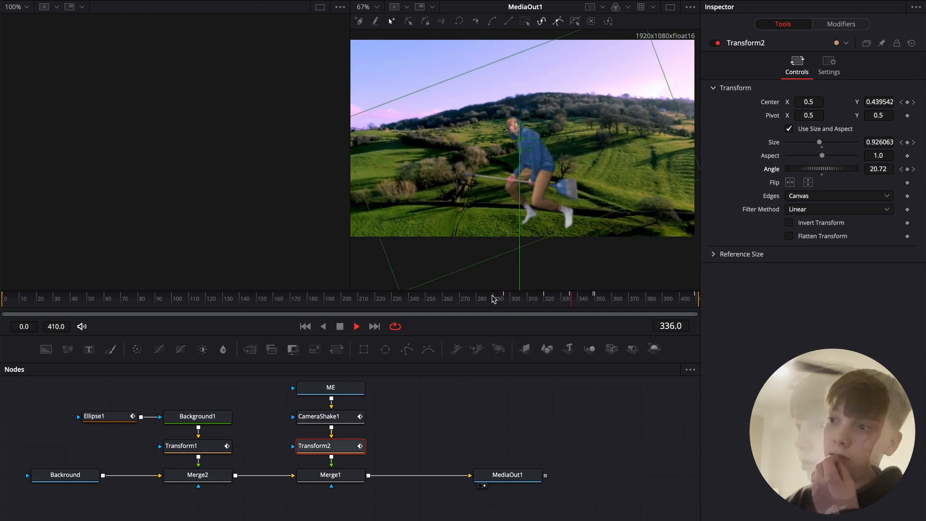
left_click(479, 299)
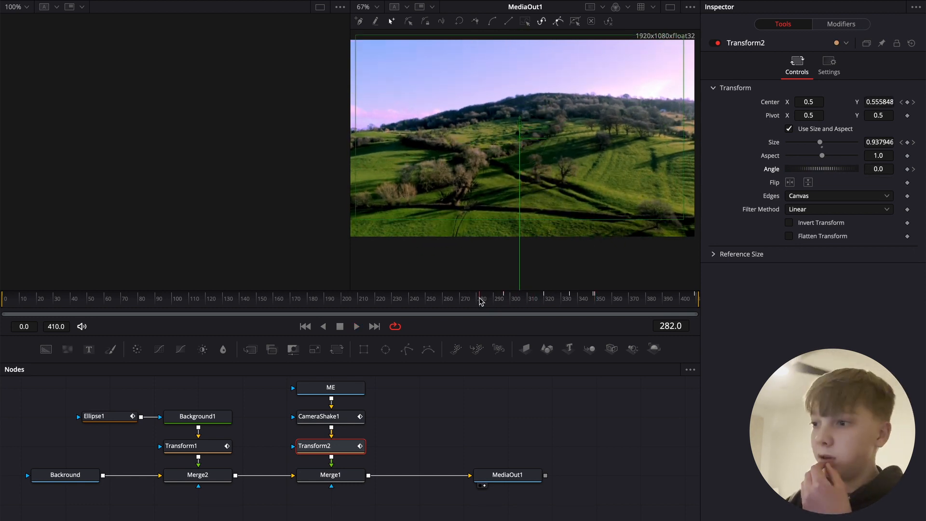
key("space")
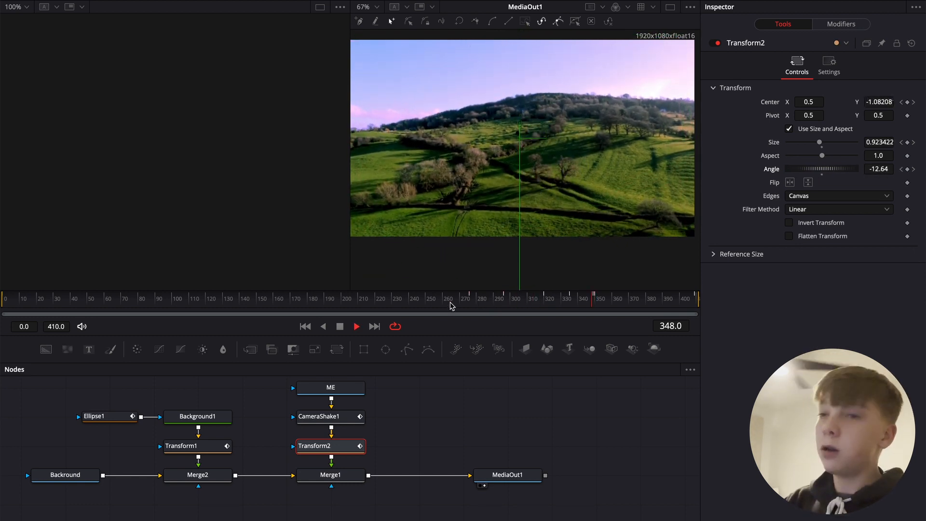
left_click(488, 297)
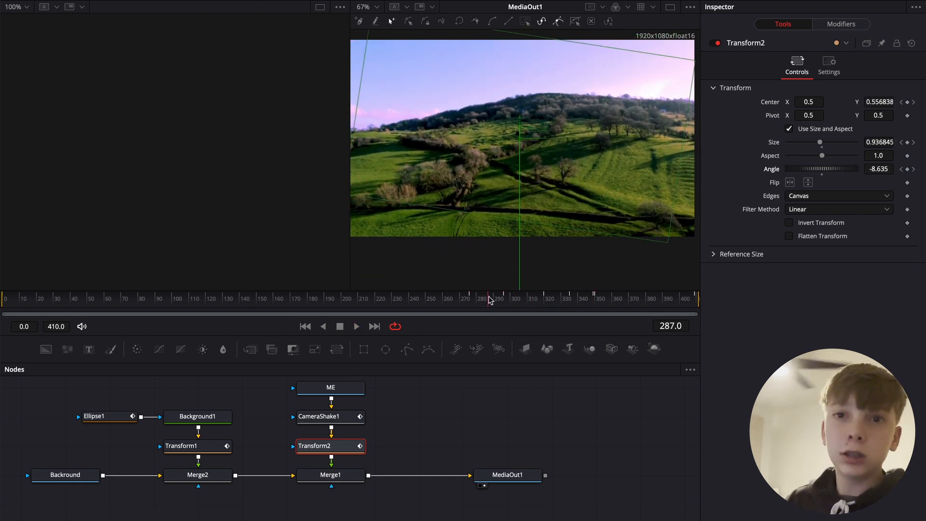
left_click_drag(488, 297, 465, 297)
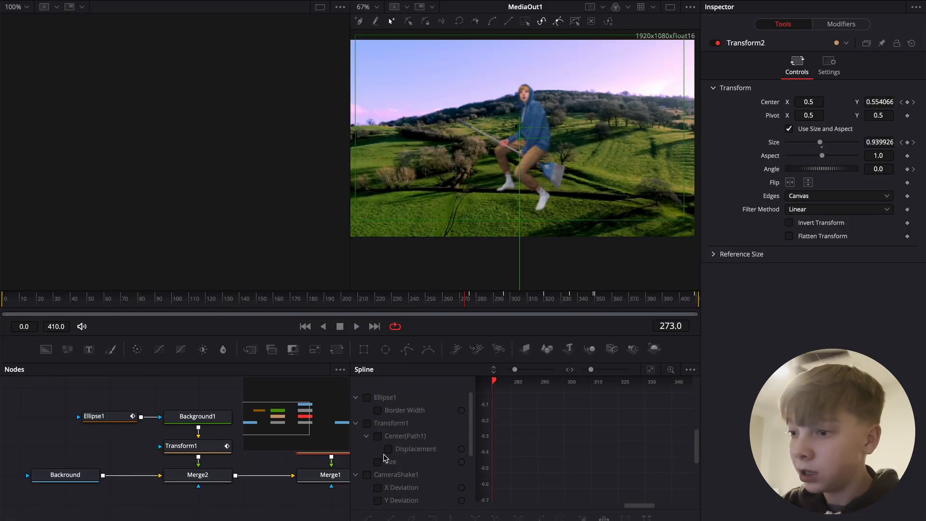
Step: Display Transform2's animation curves in the Spline editor, fit them to the view, and smooth the selected keyframes
scroll(384, 457, "down", 4)
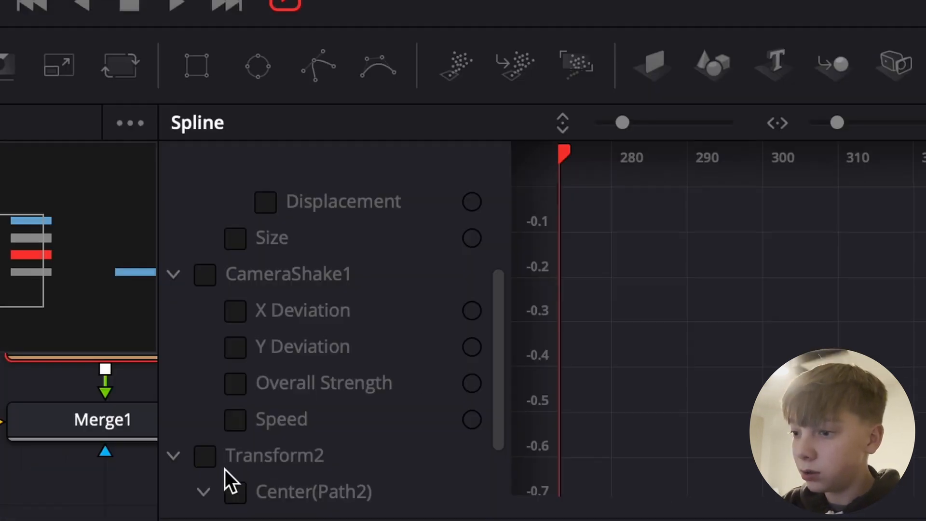
left_click(367, 488)
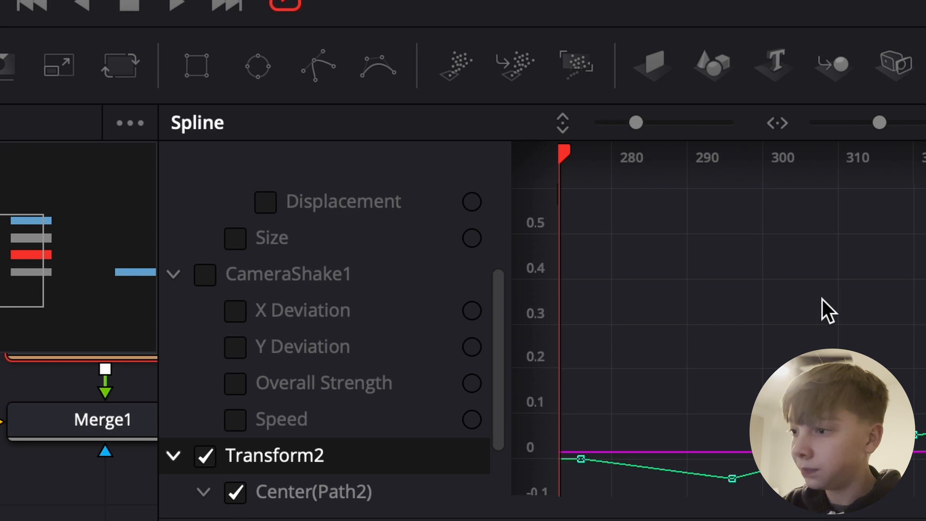
left_click(856, 126)
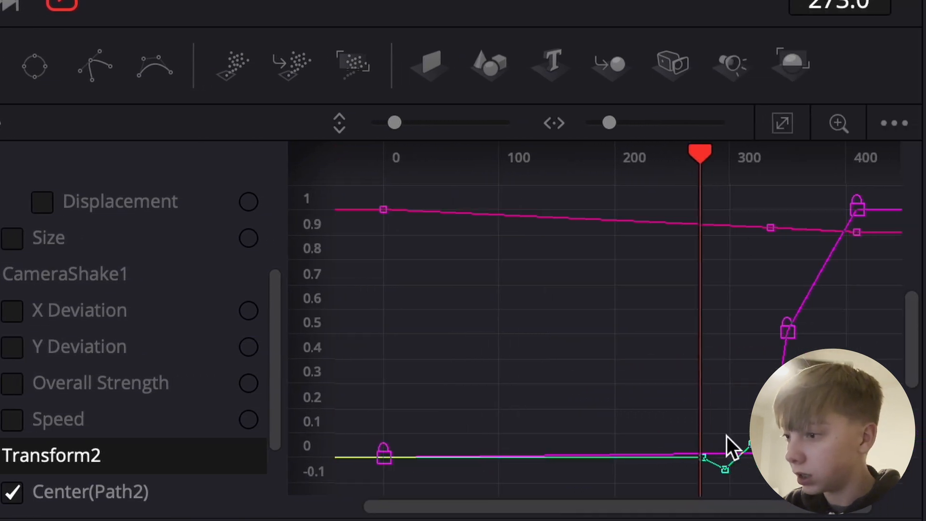
left_click_drag(611, 124, 594, 123)
left_click_drag(750, 440, 479, 239)
key("s")
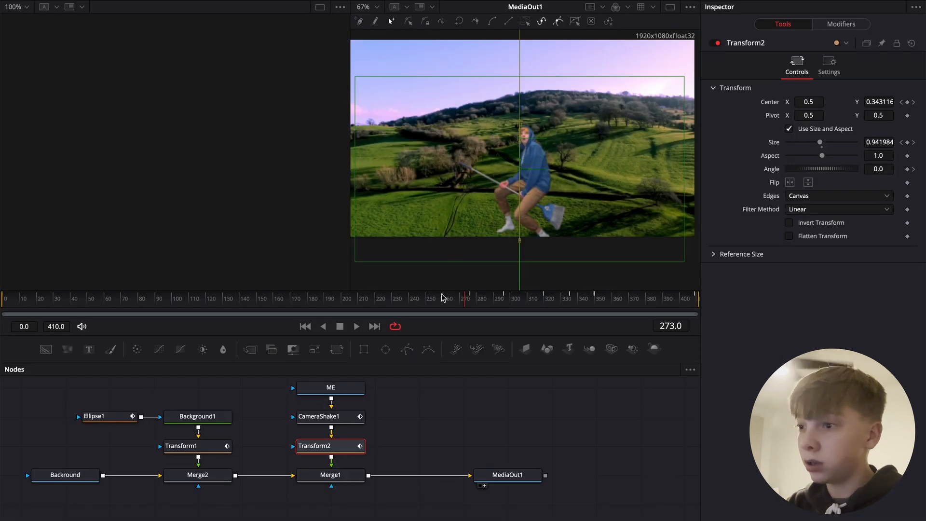
Step: Play back the smoothed tumble and fall, and check the rider at frames 207 and 334
key("space")
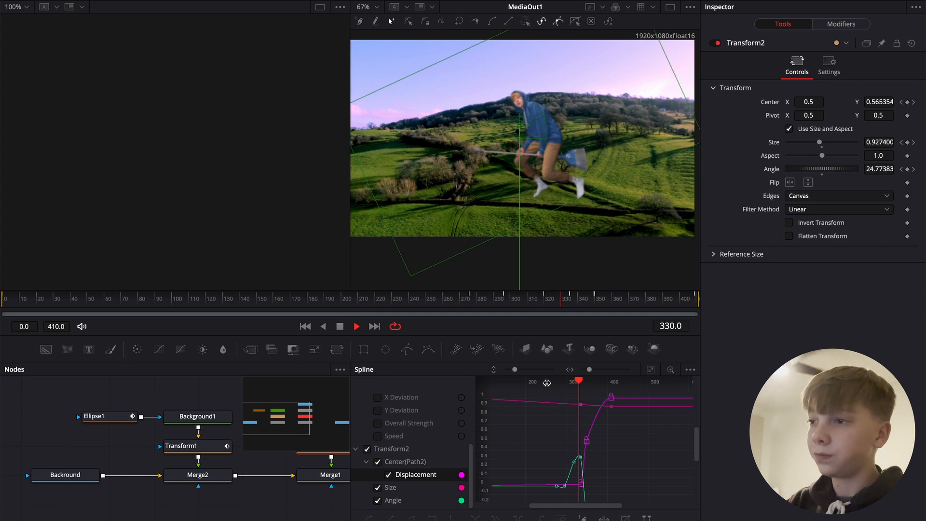
key("space")
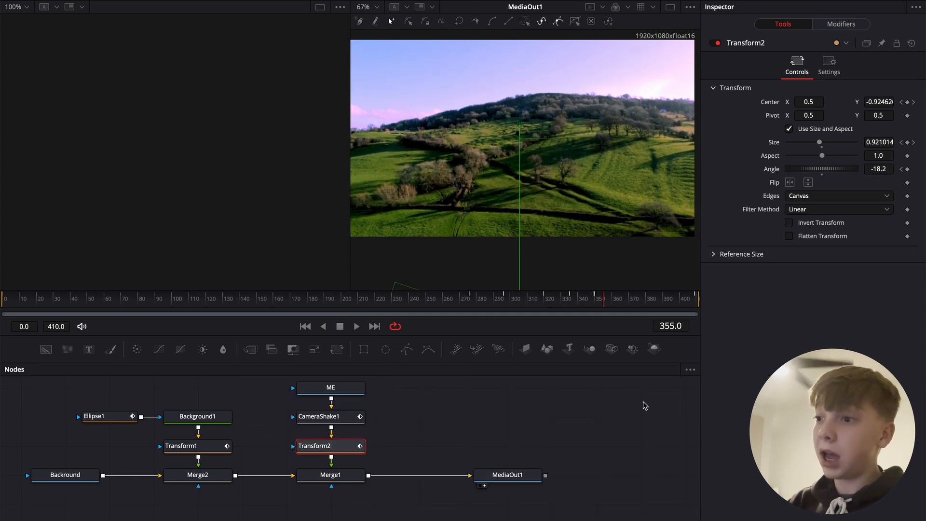
left_click_drag(430, 308, 354, 301)
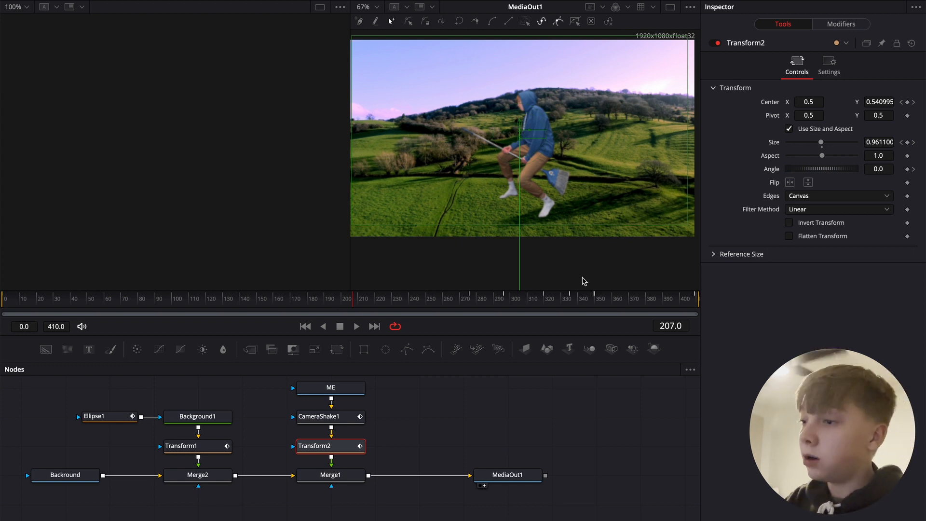
left_click(569, 298)
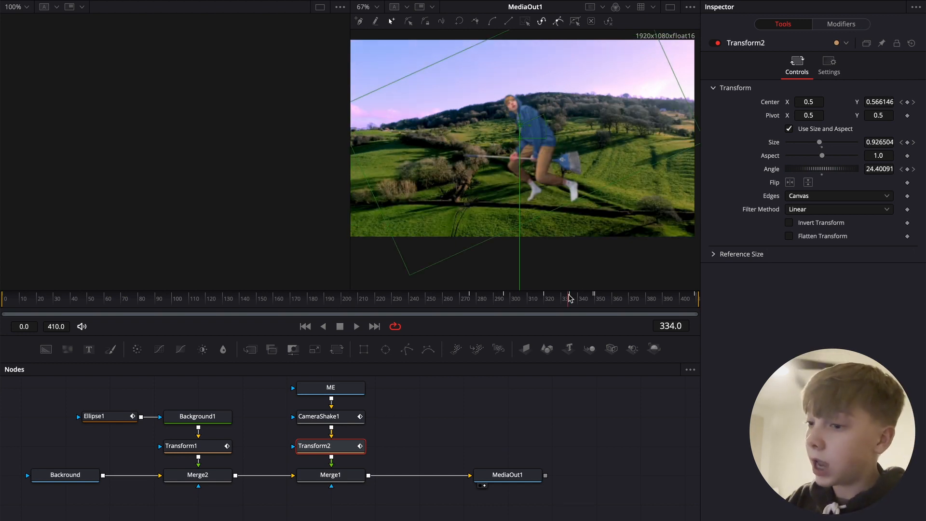
Step: Enable Motion Blur on CameraShake1 and set its Quality to 12
left_click(337, 422)
left_click(832, 72)
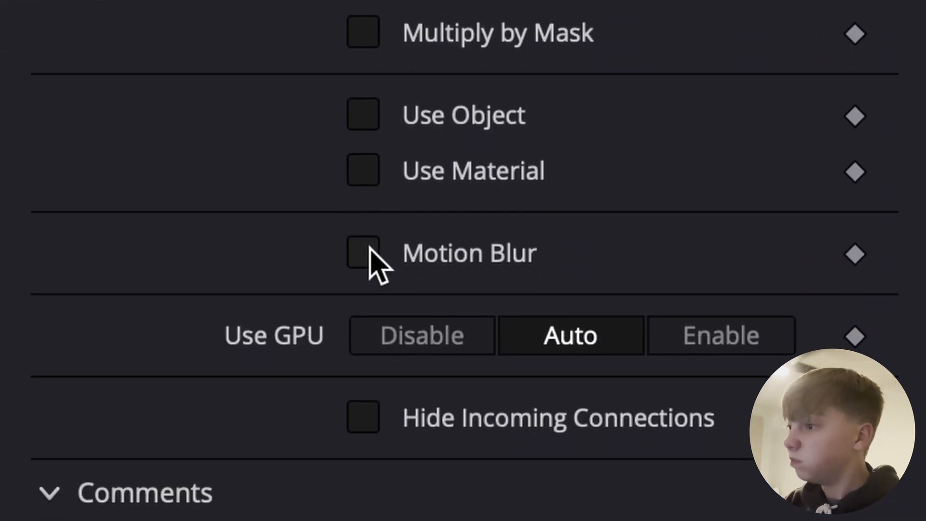
left_click(370, 249)
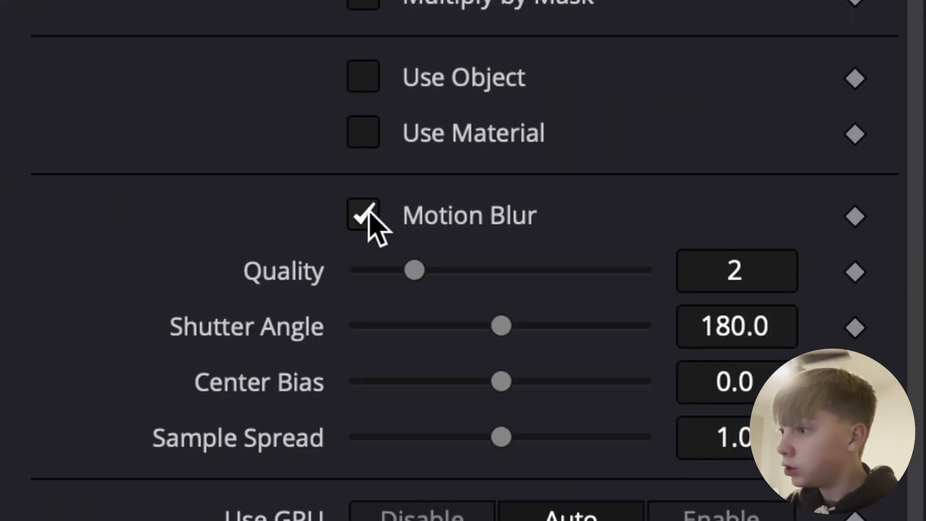
left_click(759, 229)
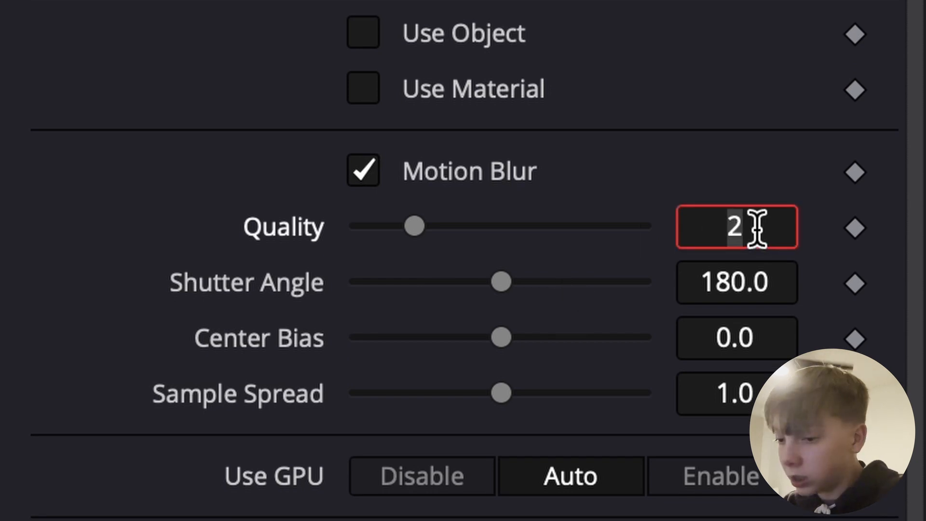
key("BackSpace")
type("12")
key("Return")
Step: Enable Motion Blur on Transform2 and set its Quality to 12
left_click(331, 449)
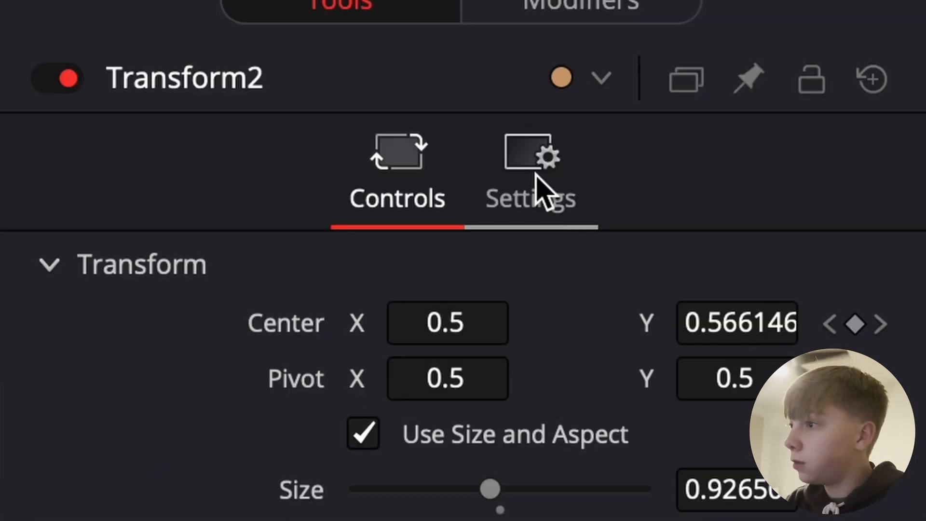
left_click(828, 68)
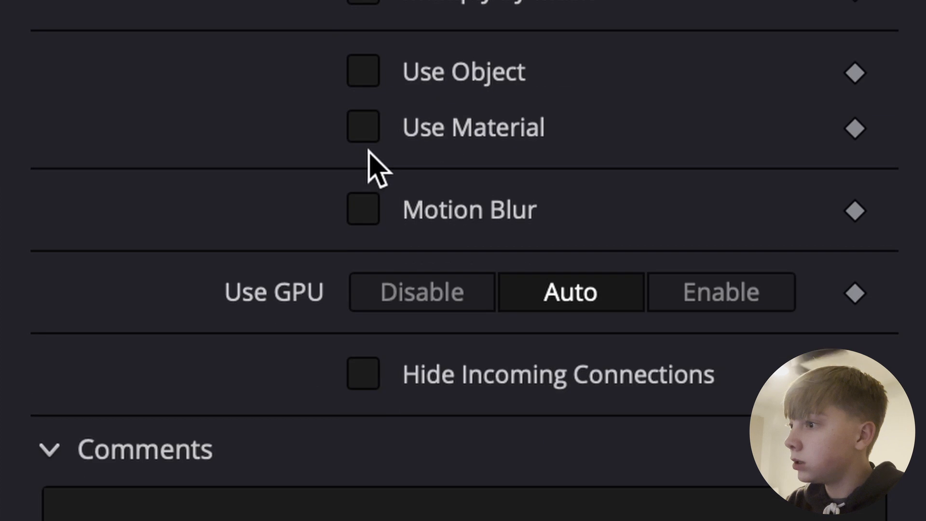
left_click(364, 210)
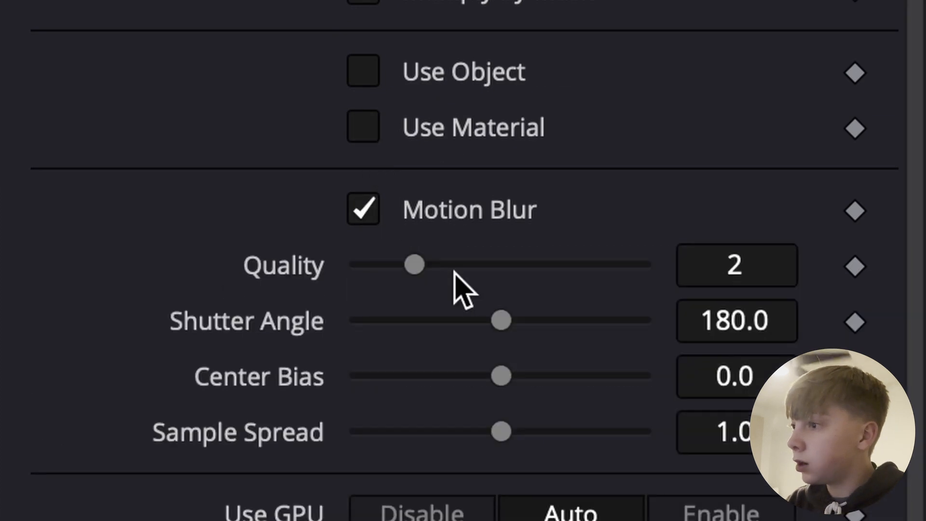
left_click(730, 265)
type("12")
key("Tab")
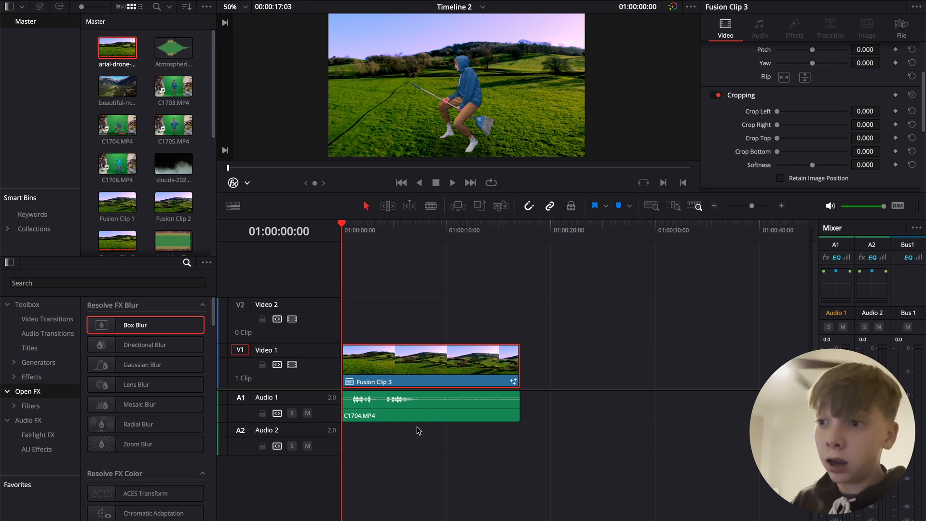
Step: Place the clouds clip on Video 2 and Portrait_Horizontal_RadialTilting.mov on Video 3, both from the timeline's start, and preview the light leak
scroll(174, 176, "down", 1)
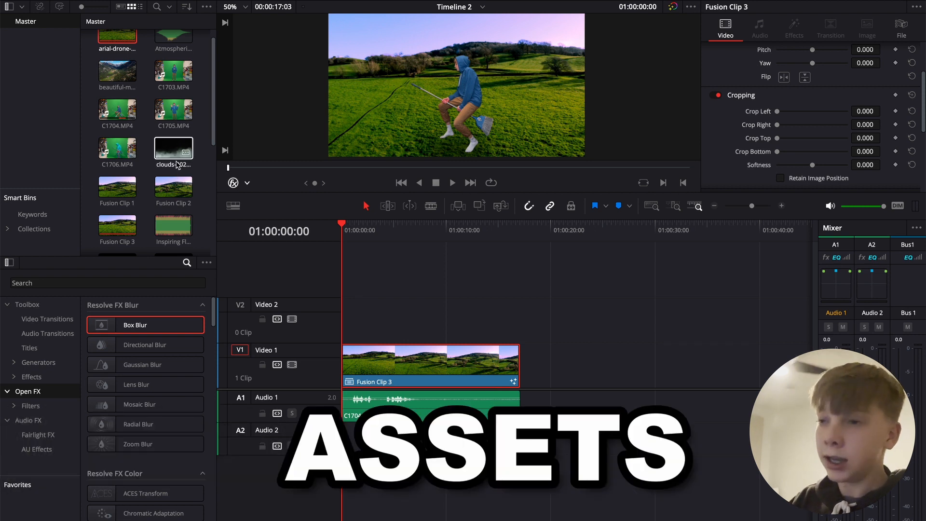
left_click_drag(171, 151, 343, 321)
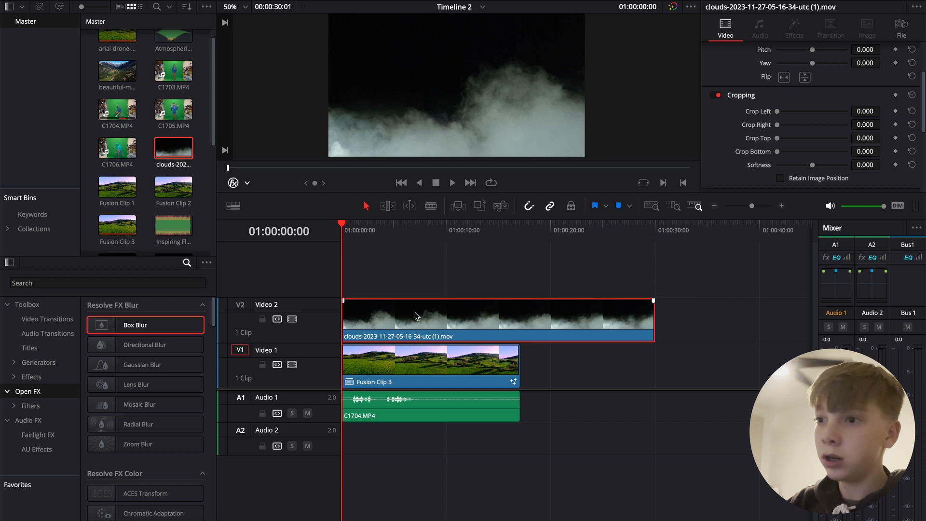
scroll(196, 185, "down", 3)
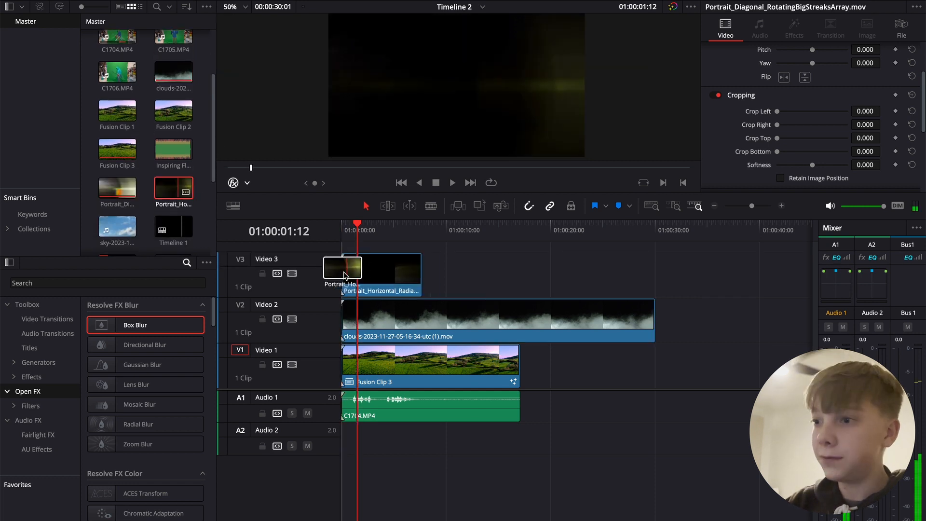
left_click_drag(382, 290, 404, 289)
key("space")
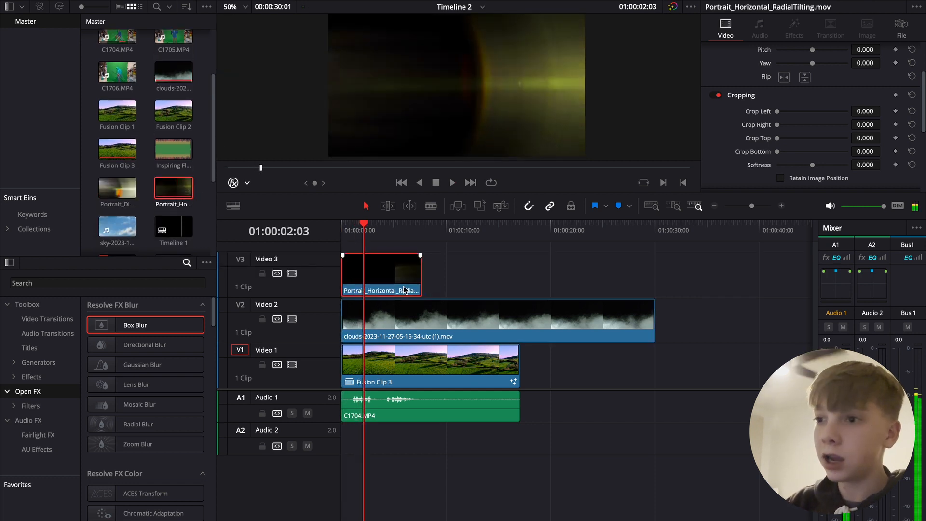
Step: Add WideAngle_Diagonal_BigFadingStreaks.mov on a new video track above Video 3, from the timeline's start
scroll(152, 178, "down", 5)
left_click_drag(174, 154, 351, 252)
left_click(371, 255)
Step: Set the Composite Mode of the WideAngle_Diagonal_BigFadingStreaks and Portrait_Horizontal_RadialTilting clips to Add
scroll(746, 142, "down", 3)
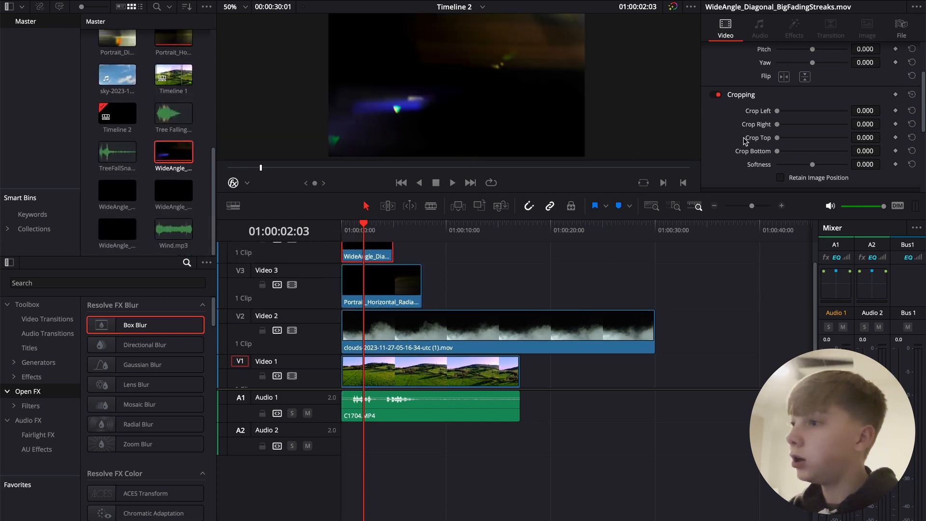
left_click(795, 160)
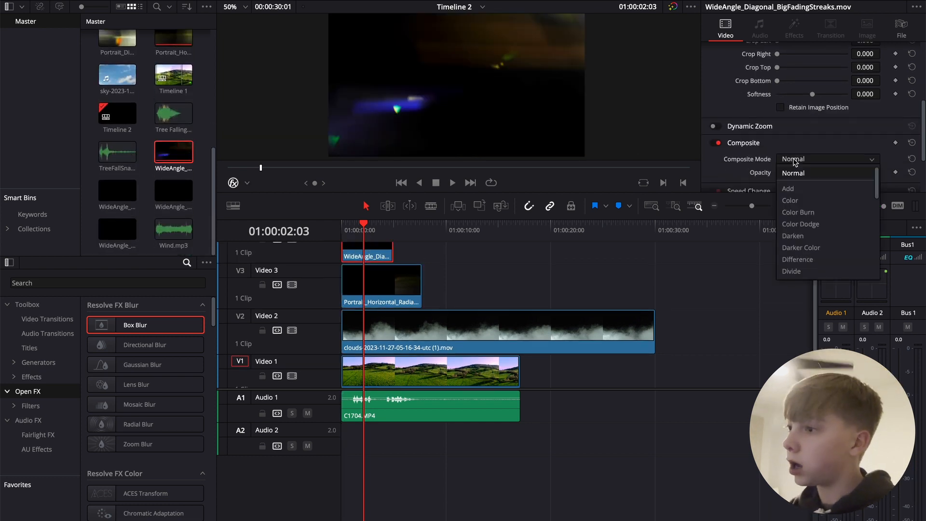
left_click(791, 188)
left_click(390, 288)
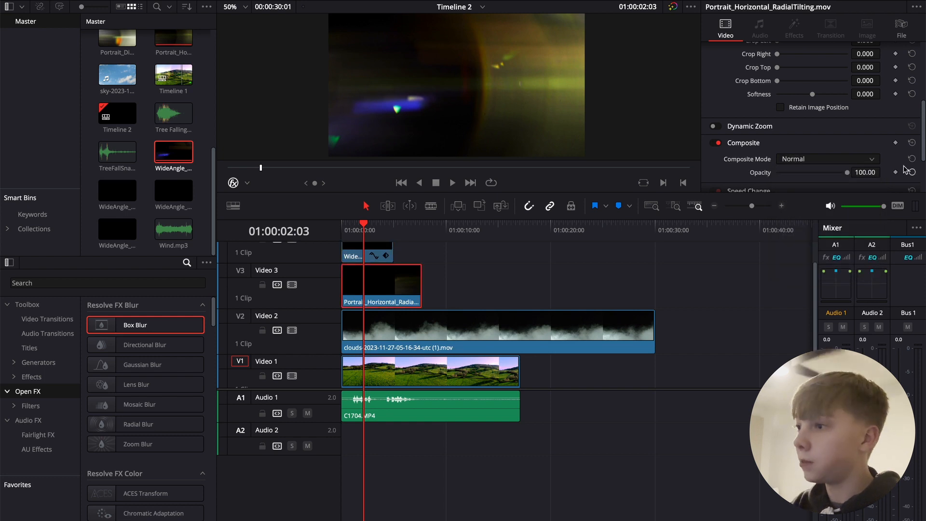
left_click(814, 161)
left_click(800, 186)
Step: Open the Composite Mode choices for the clouds clip on Video 2 and go through the blend modes
left_click(489, 324)
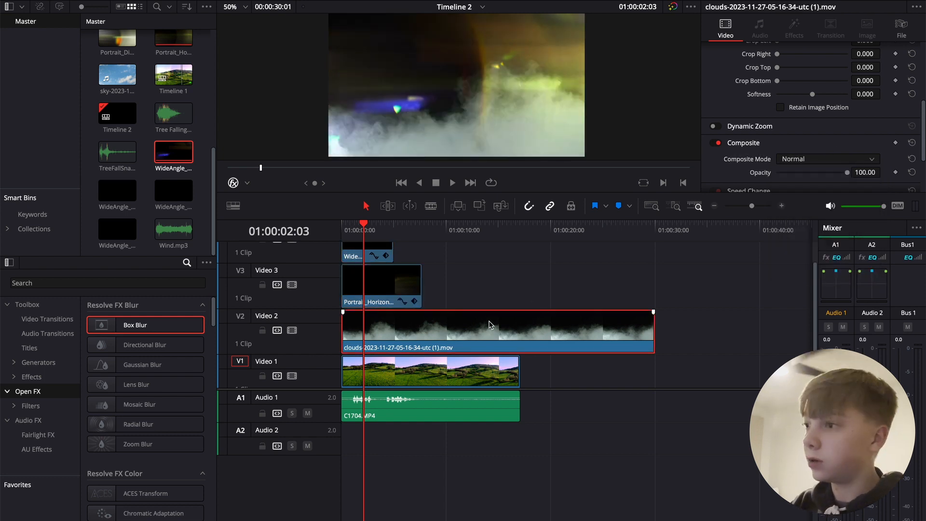
left_click(799, 161)
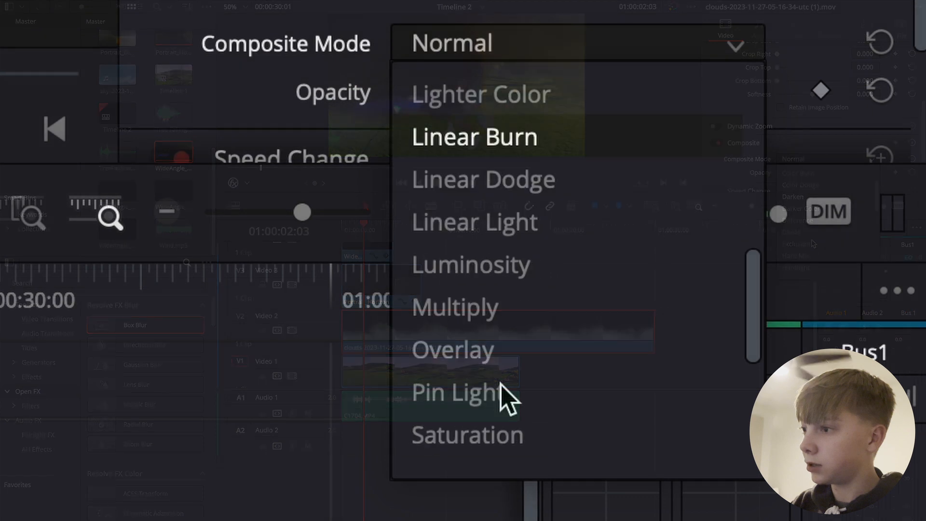
scroll(806, 257, "down", 3)
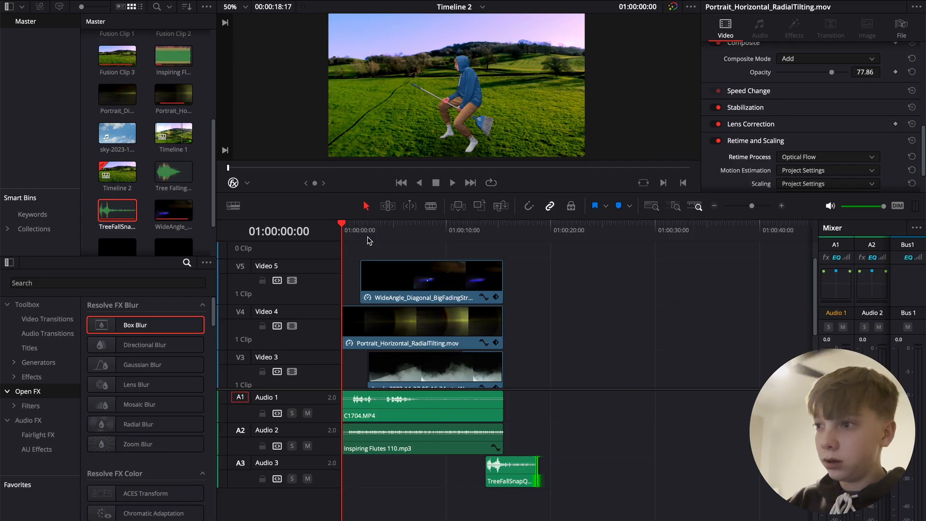
Step: Play back the edit from the start of the timeline to check the overlays and sound
key("space")
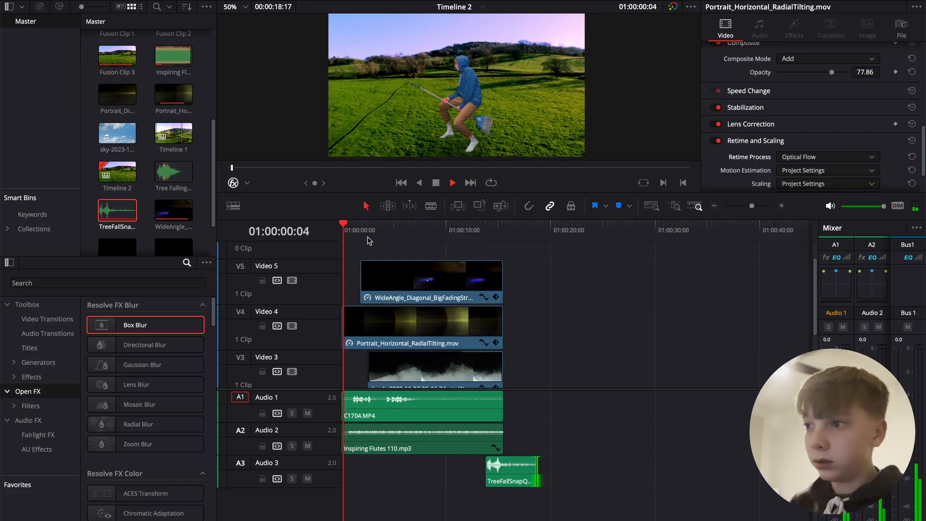